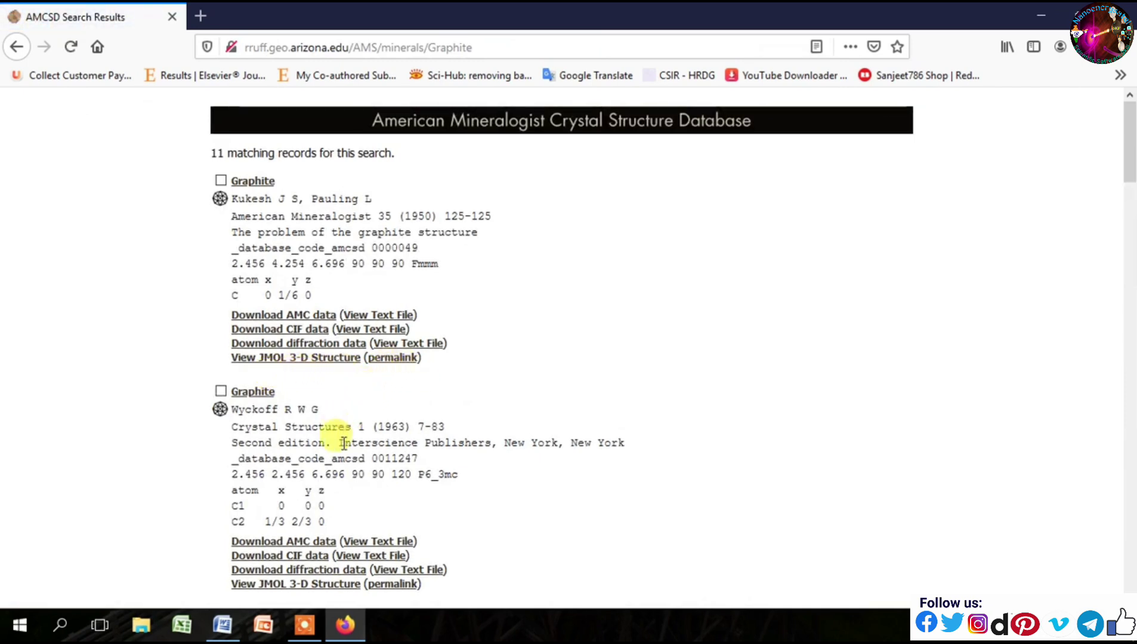
- Download the CIF data of the graphite record from Journal of Solid State Chemistry 148 (1999) and save the file
{"action": "scroll", "coordinate": [1130, 203], "scroll_direction": "down", "scroll_amount": 2}
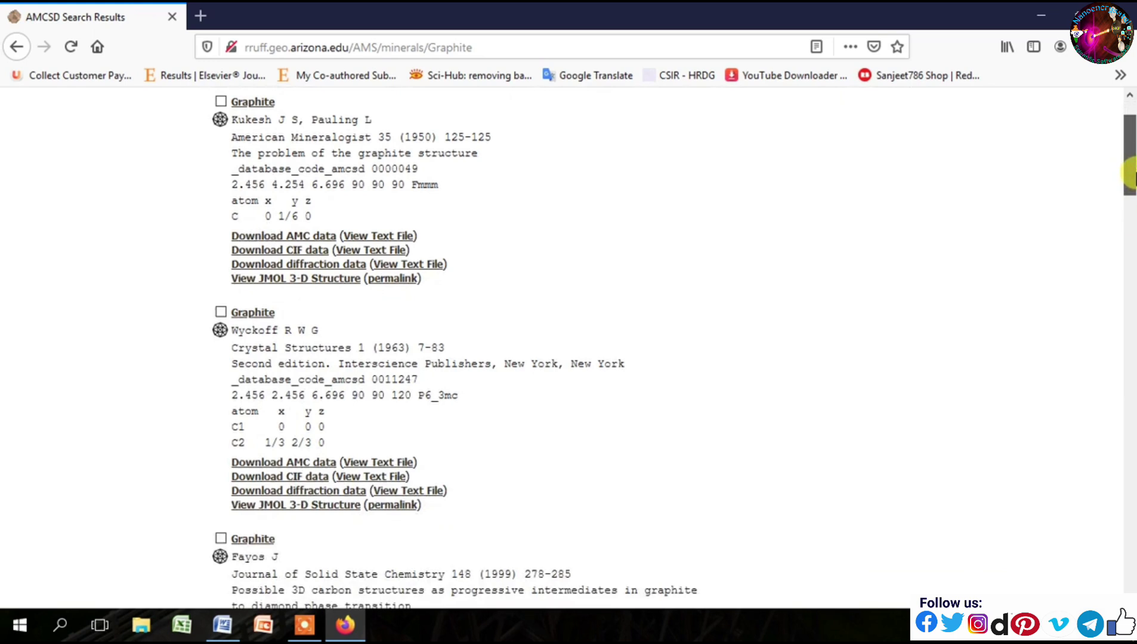
{"action": "left_click_drag", "start_coordinate": [1129, 173], "coordinate": [1130, 209]}
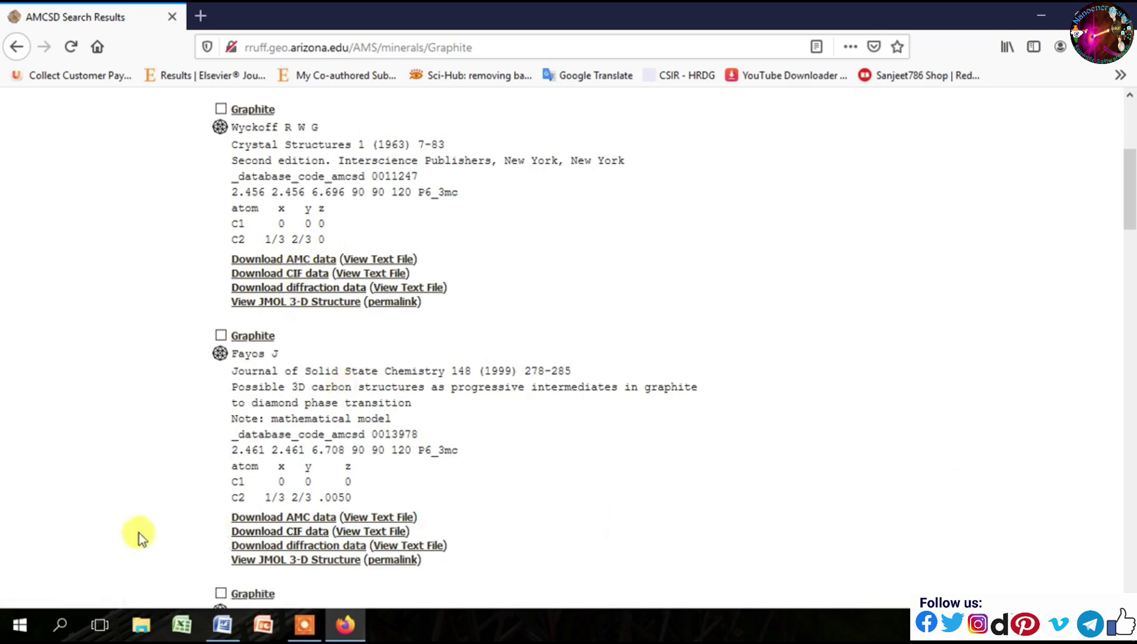
{"action": "left_click", "coordinate": [292, 533]}
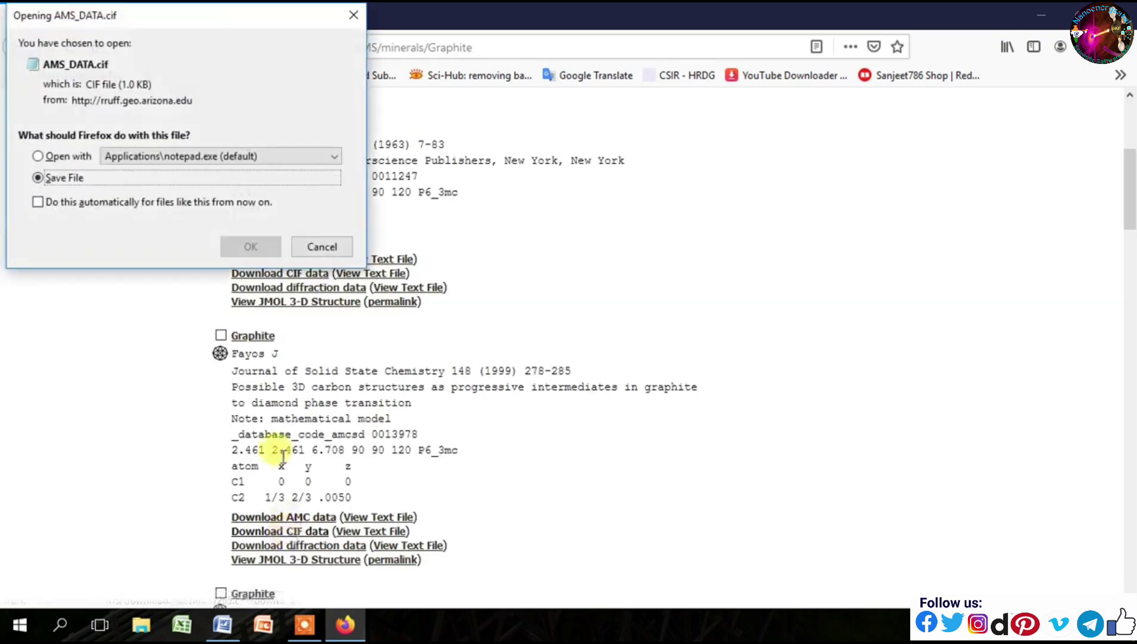
{"action": "left_click", "coordinate": [251, 247]}
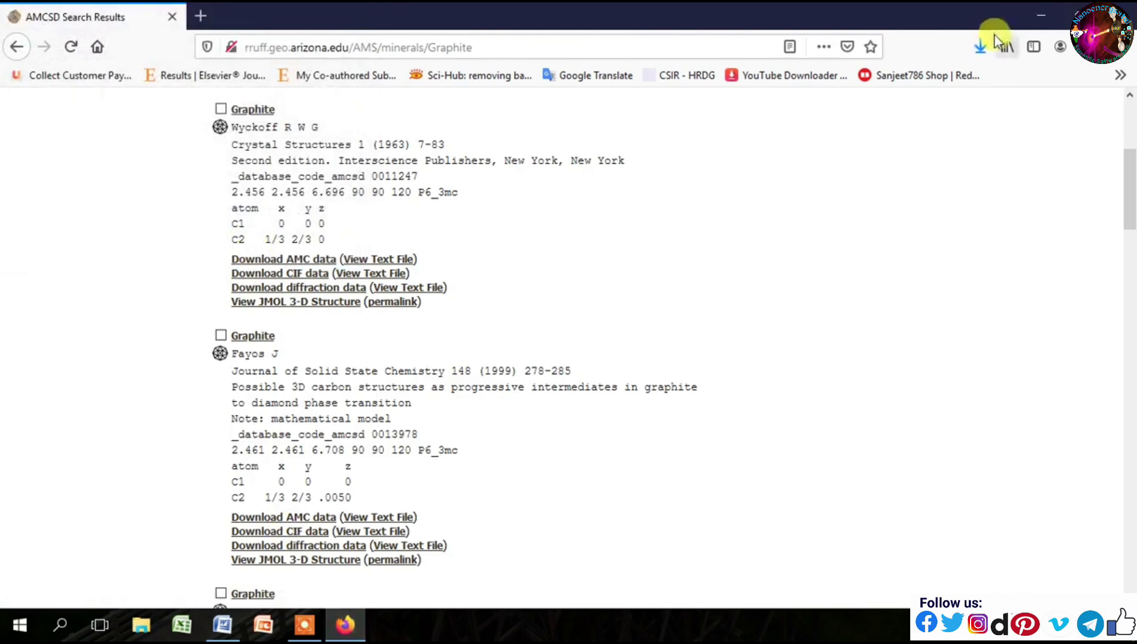
- Show the downloaded AMS_DATA.cif in its containing folder and copy the file
{"action": "left_click", "coordinate": [982, 50]}
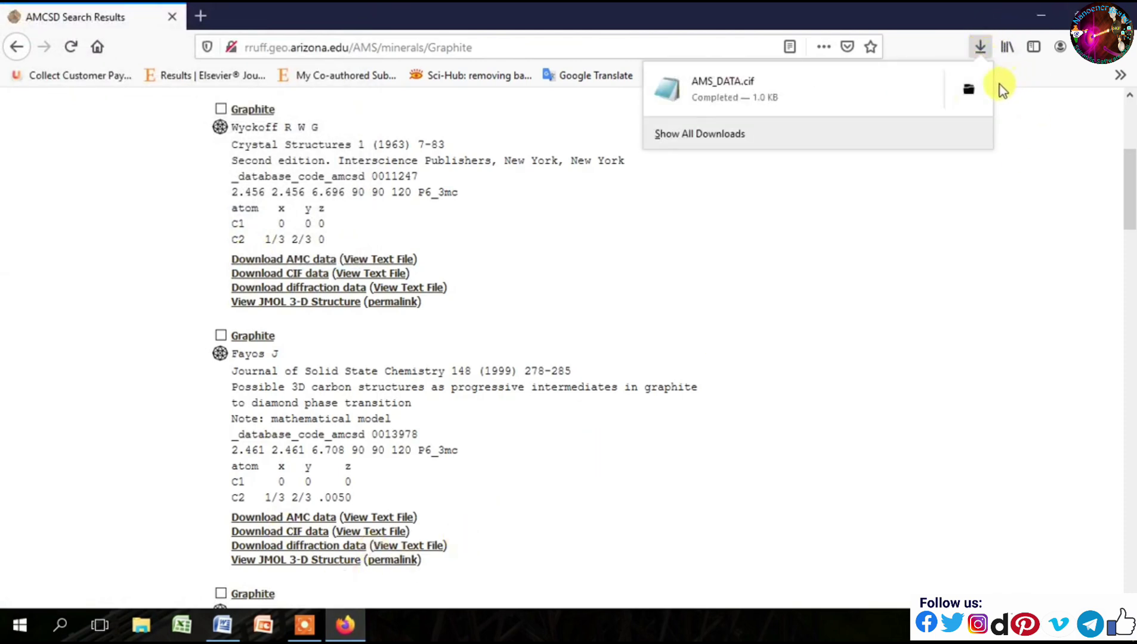
{"action": "left_click", "coordinate": [968, 95]}
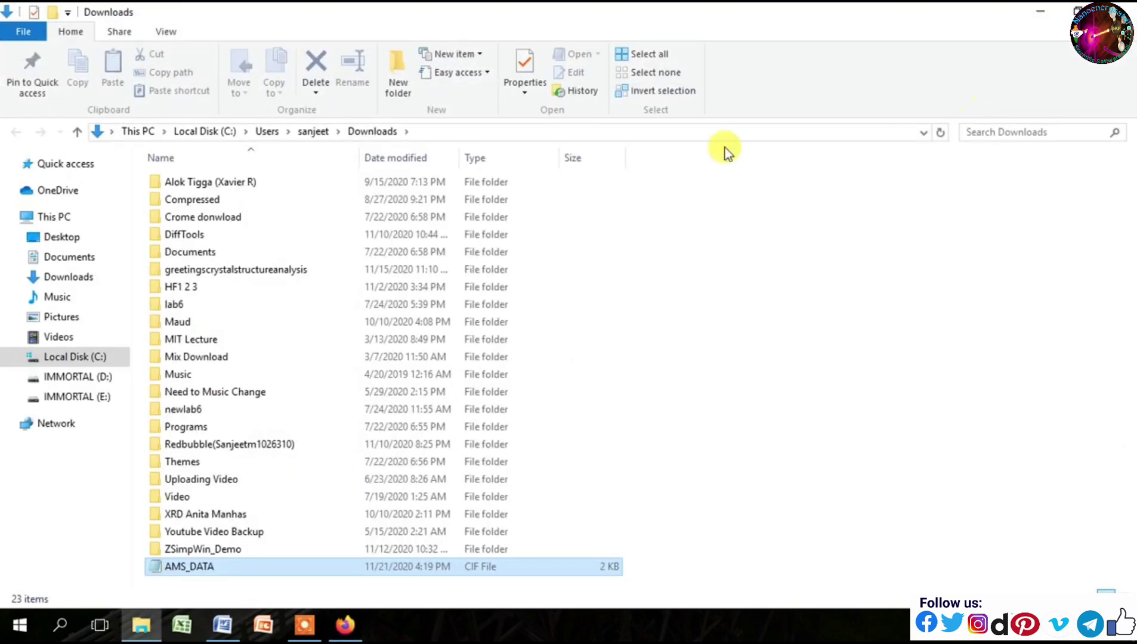
{"action": "right_click", "coordinate": [217, 565]}
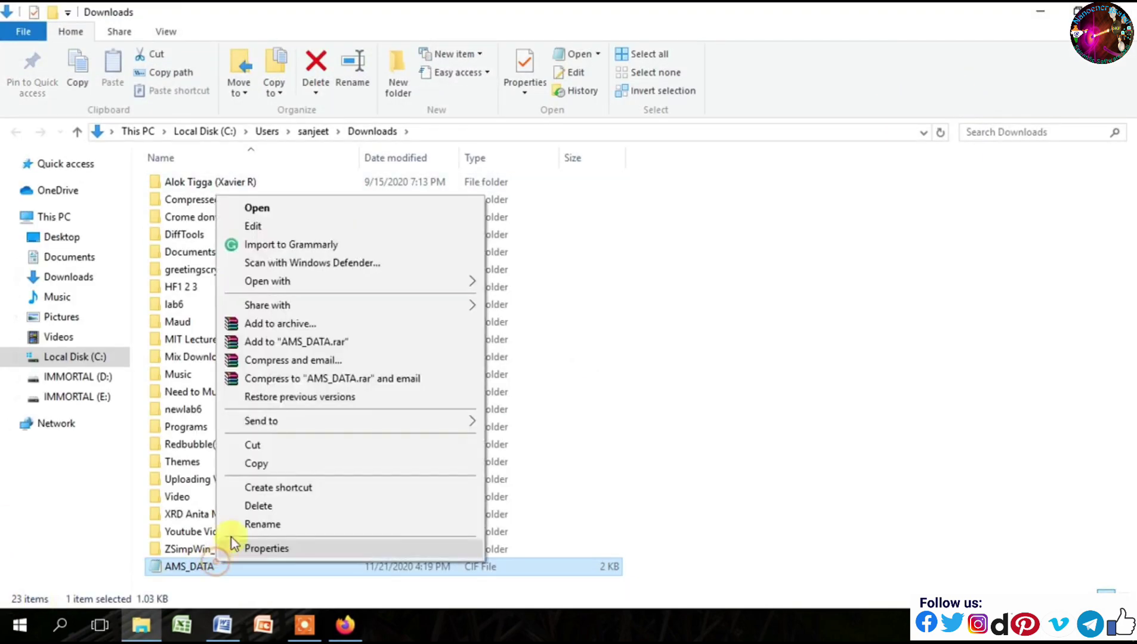
{"action": "left_click", "coordinate": [255, 463]}
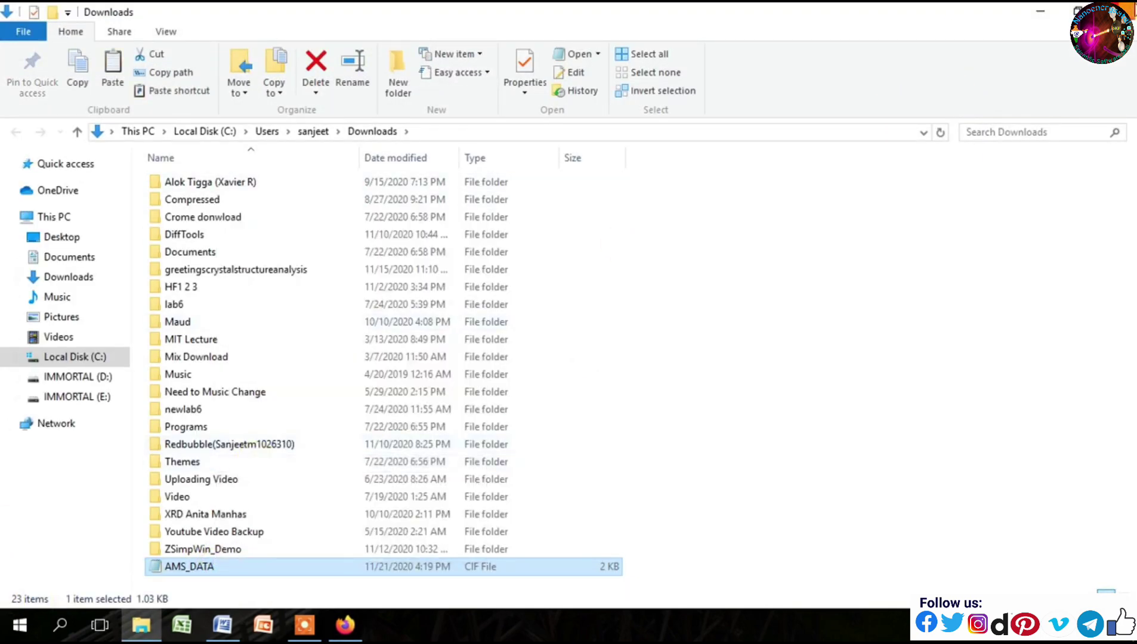
- Paste the copied AMS_DATA file into the Multi-Layer Graphene folder on the desktop
{"action": "left_click", "coordinate": [1041, 10]}
{"action": "left_click", "coordinate": [1052, 9]}
{"action": "left_click", "coordinate": [327, 198]}
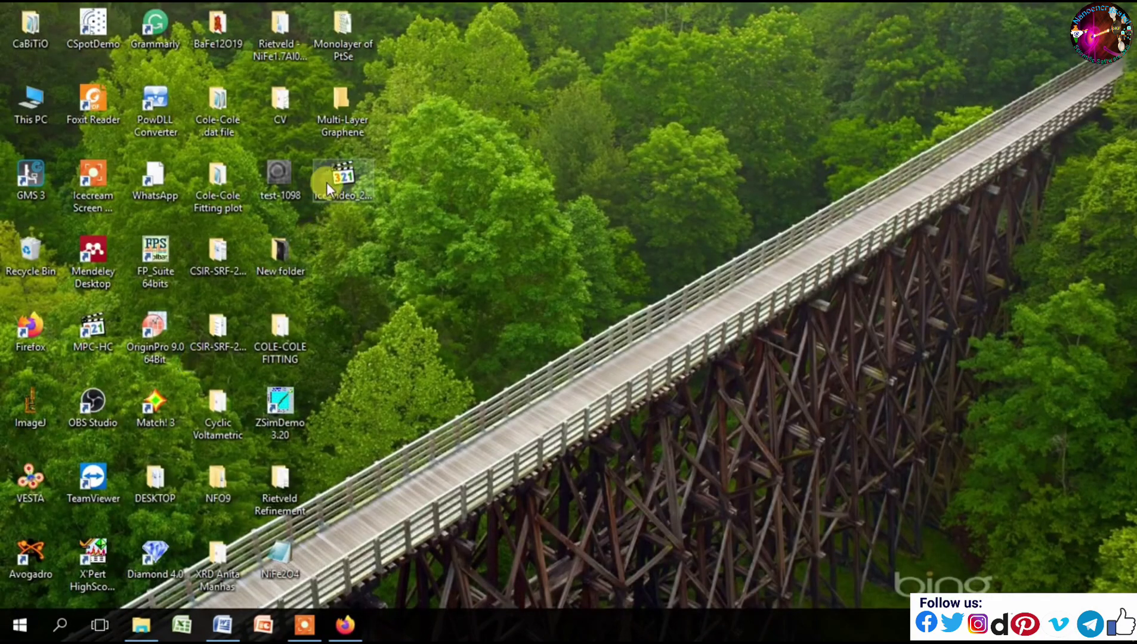
{"action": "double_click", "coordinate": [340, 127]}
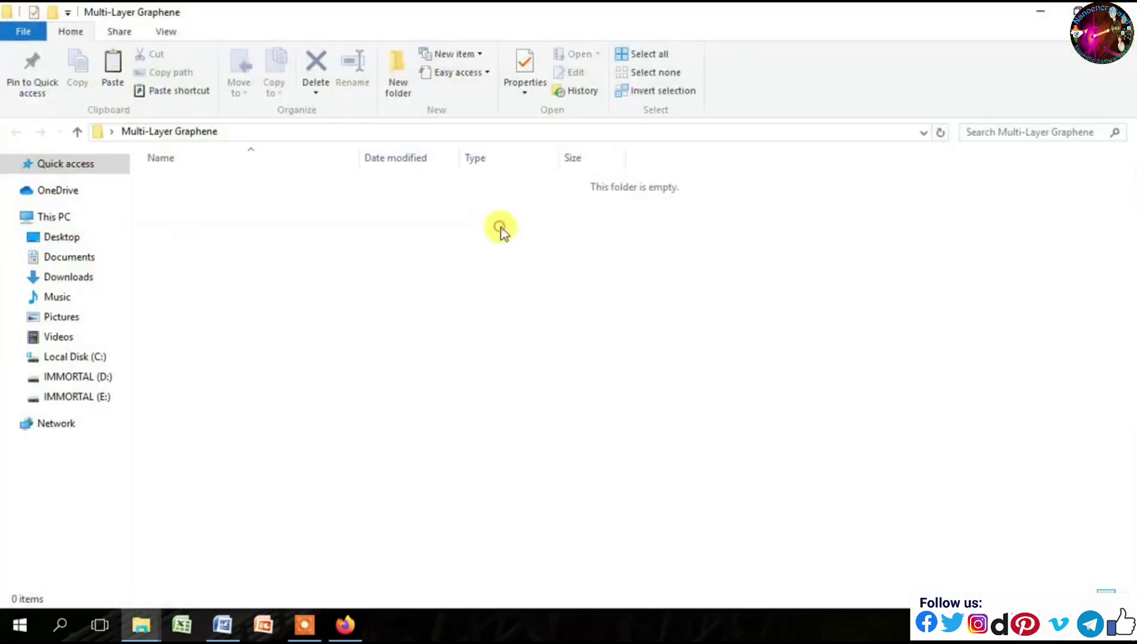
{"action": "right_click", "coordinate": [500, 229]}
{"action": "left_click", "coordinate": [542, 347]}
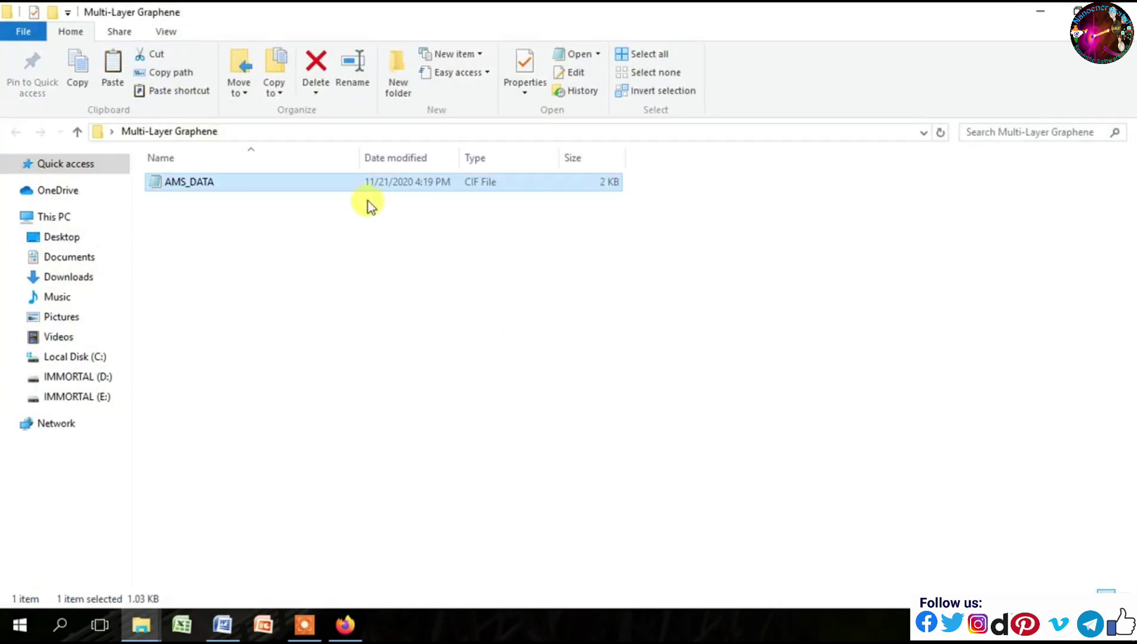
- Rename the pasted AMS_DATA file as Graphene
{"action": "right_click", "coordinate": [352, 186]}
{"action": "left_click", "coordinate": [407, 516]}
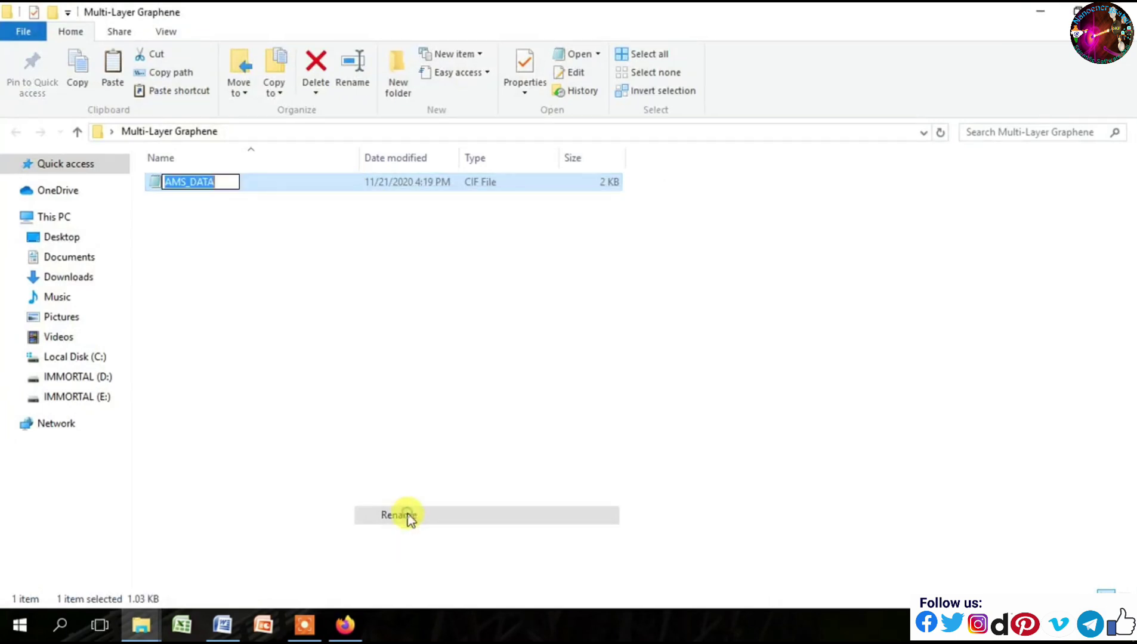
{"action": "type", "text": "Graph"}
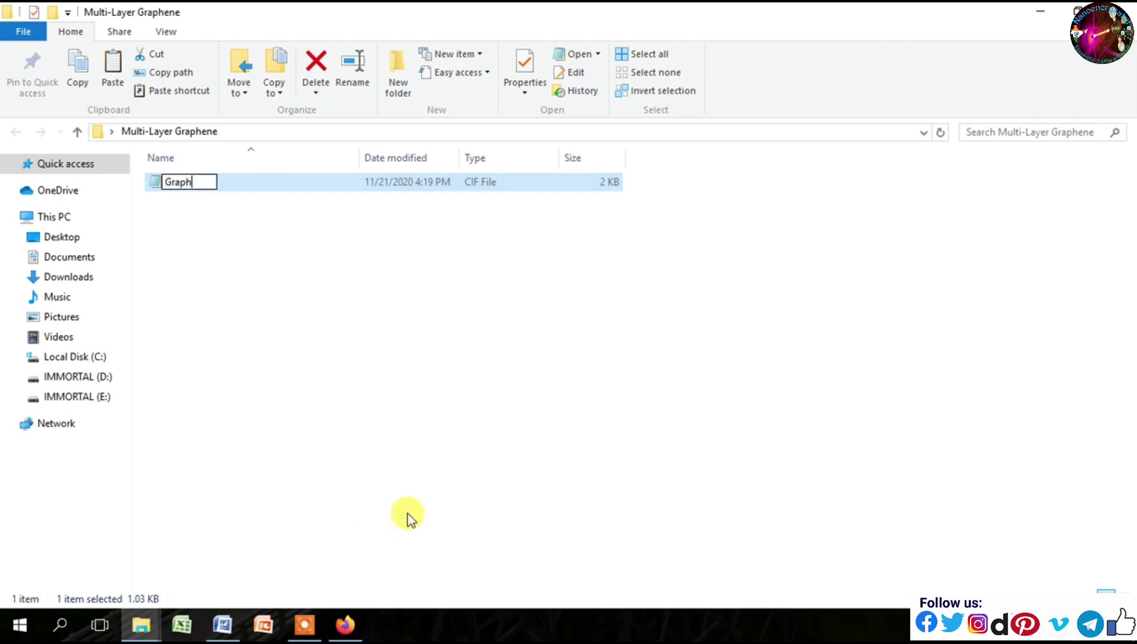
{"action": "type", "text": "en"}
{"action": "key", "text": "Return"}
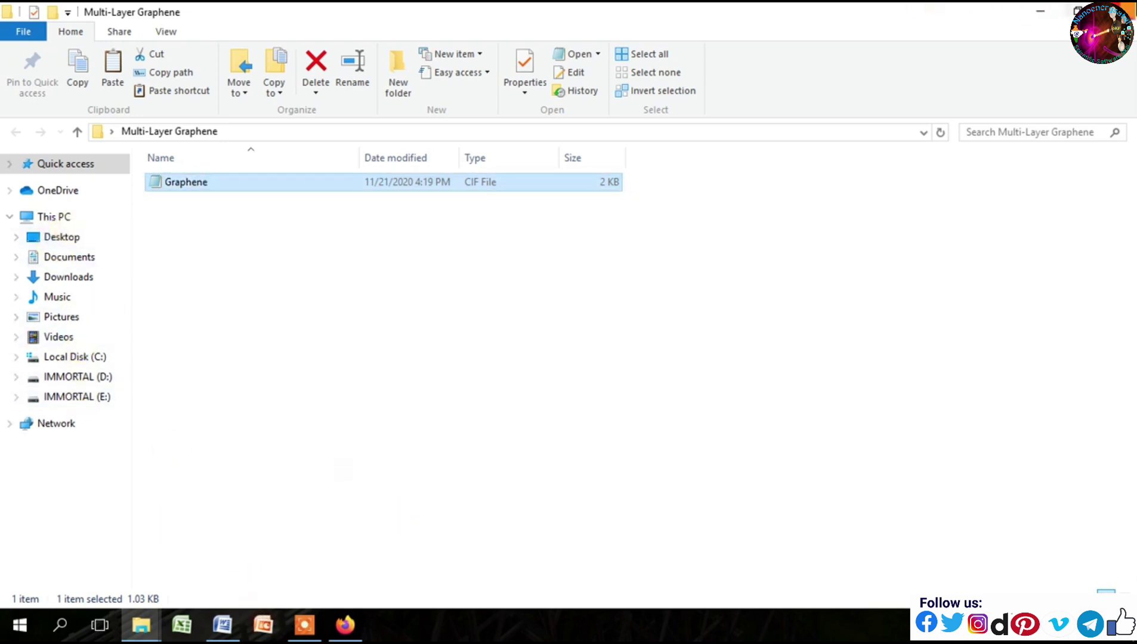
- Launch the VESTA application from the Software\VESTA-win64 folder on drive E
{"action": "left_click", "coordinate": [1040, 10]}
{"action": "double_click", "coordinate": [40, 100]}
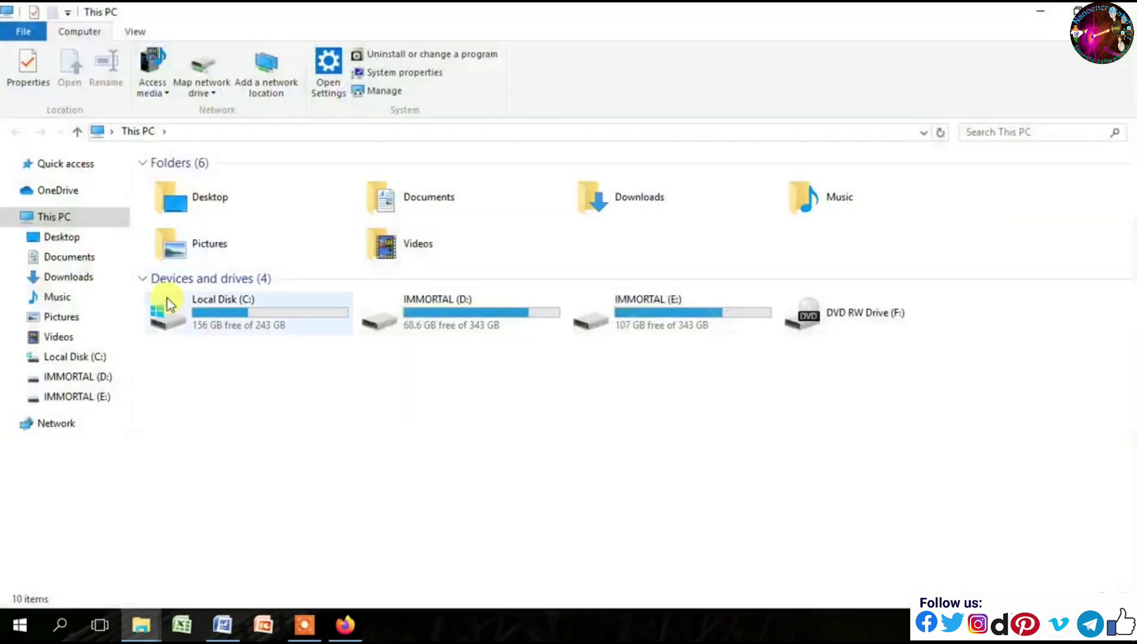
{"action": "double_click", "coordinate": [651, 317]}
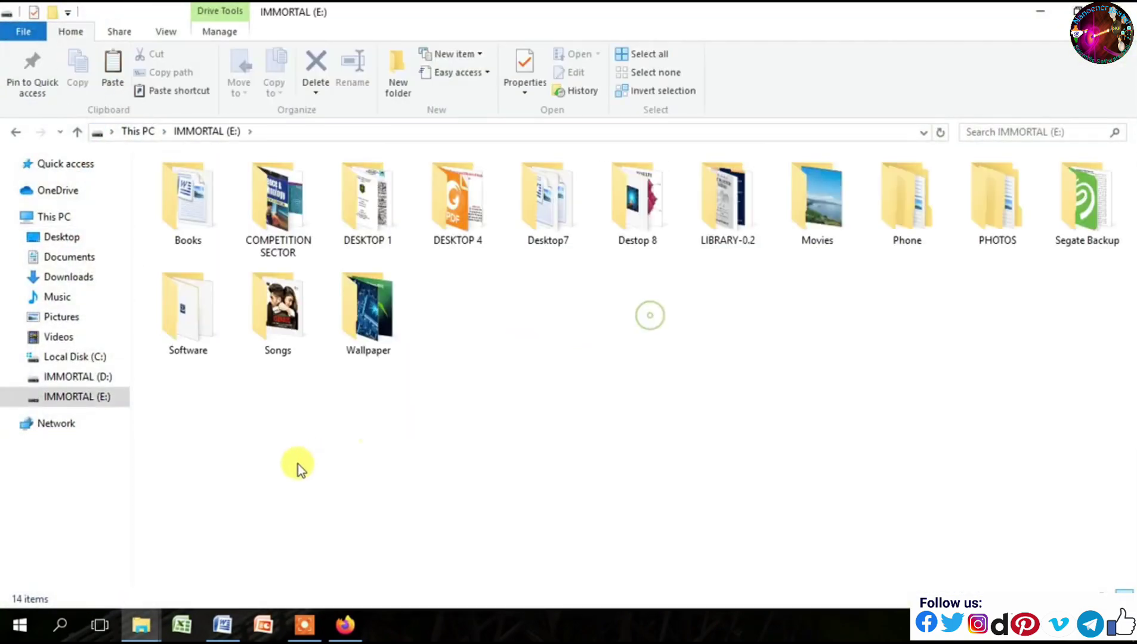
{"action": "double_click", "coordinate": [200, 307]}
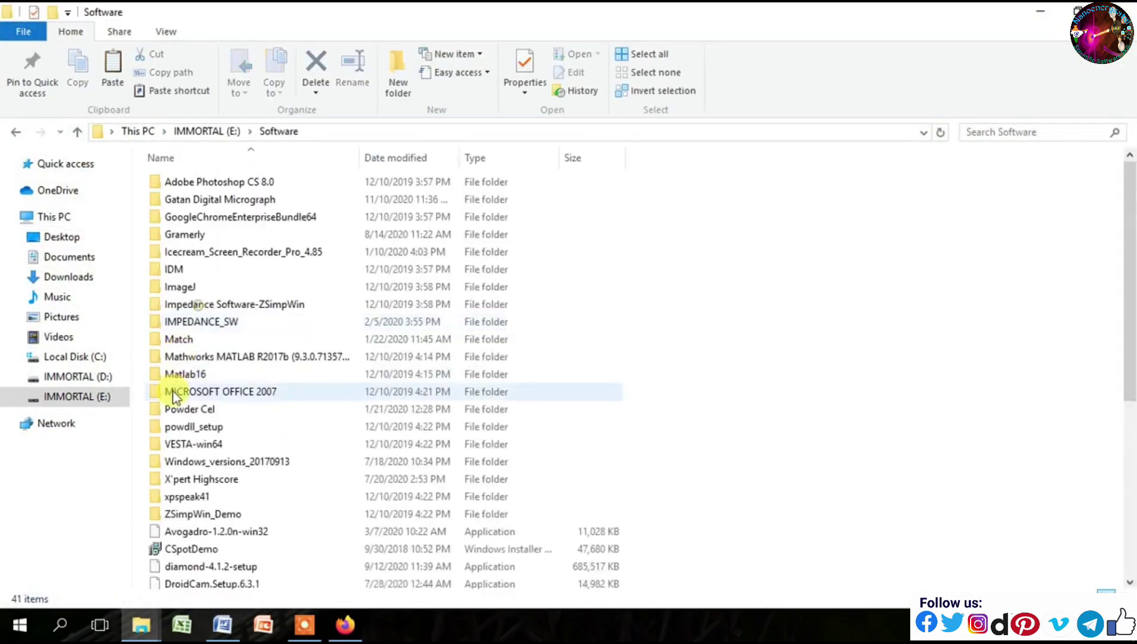
{"action": "double_click", "coordinate": [188, 444]}
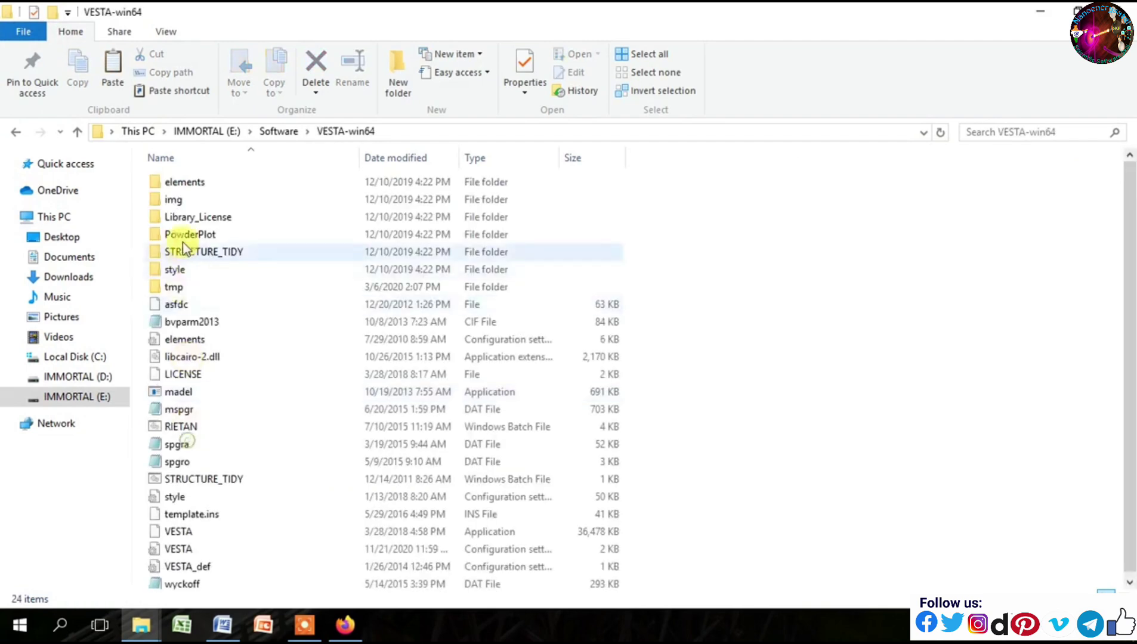
{"action": "double_click", "coordinate": [177, 531]}
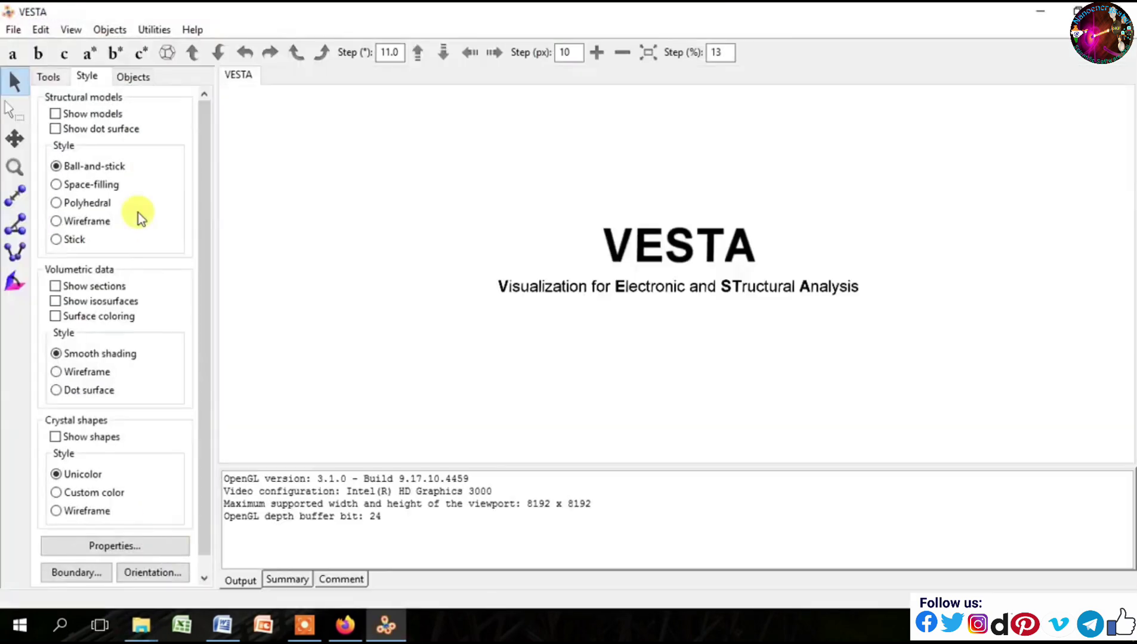
- Open the Graphene CIF file from the desktop's Multi-Layer Graphene folder and view the structure along the a axis, slightly rotated
{"action": "left_click", "coordinate": [14, 29]}
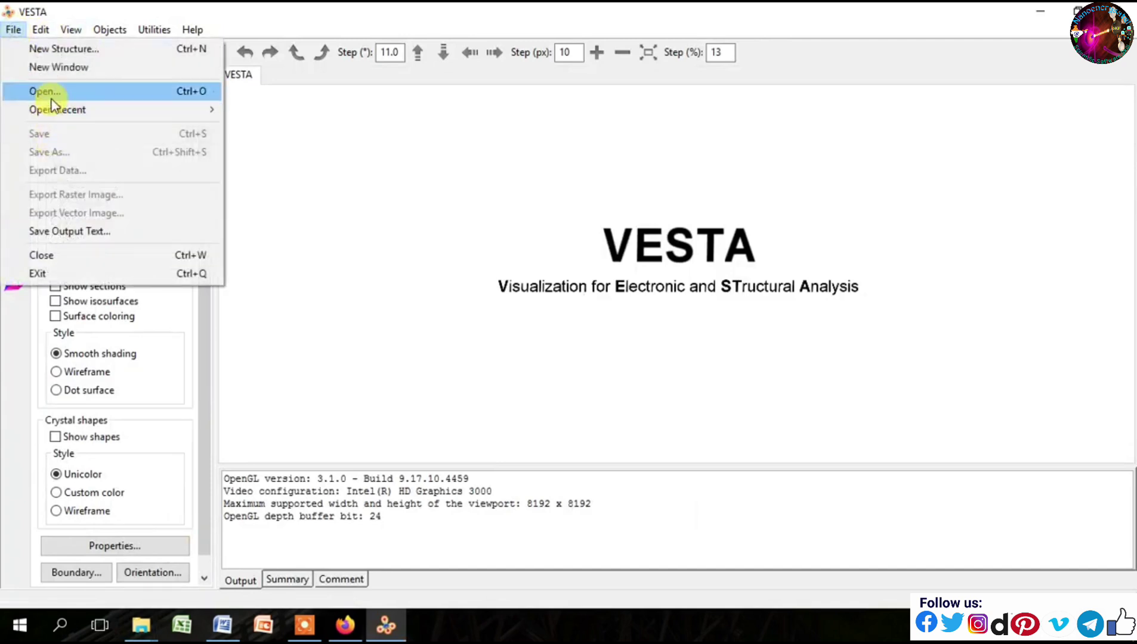
{"action": "left_click", "coordinate": [66, 91]}
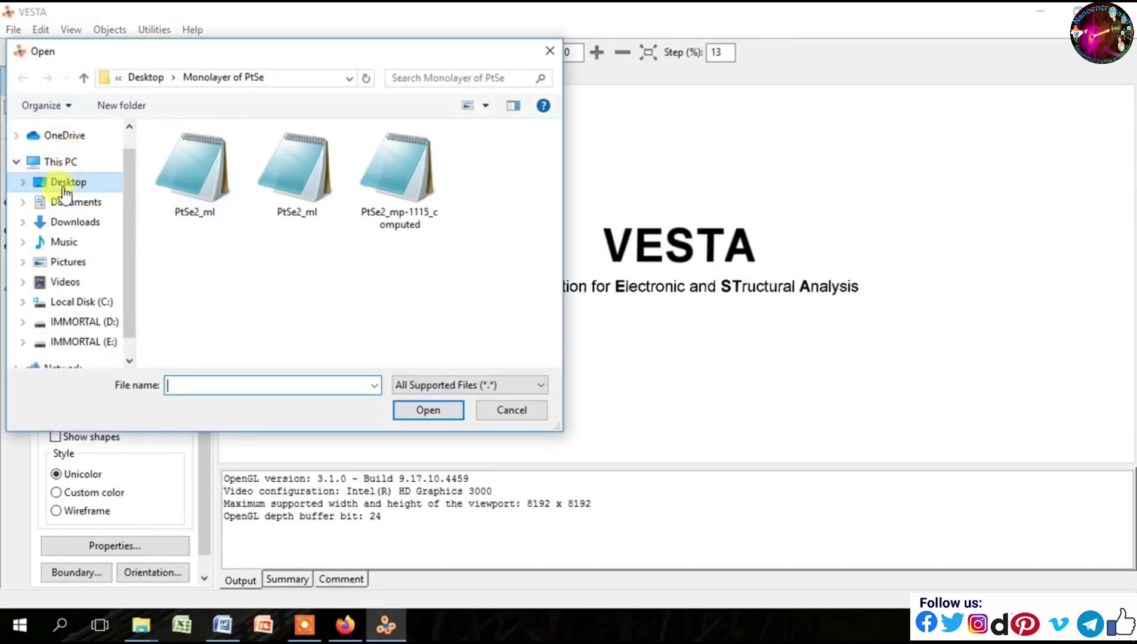
{"action": "left_click", "coordinate": [64, 183]}
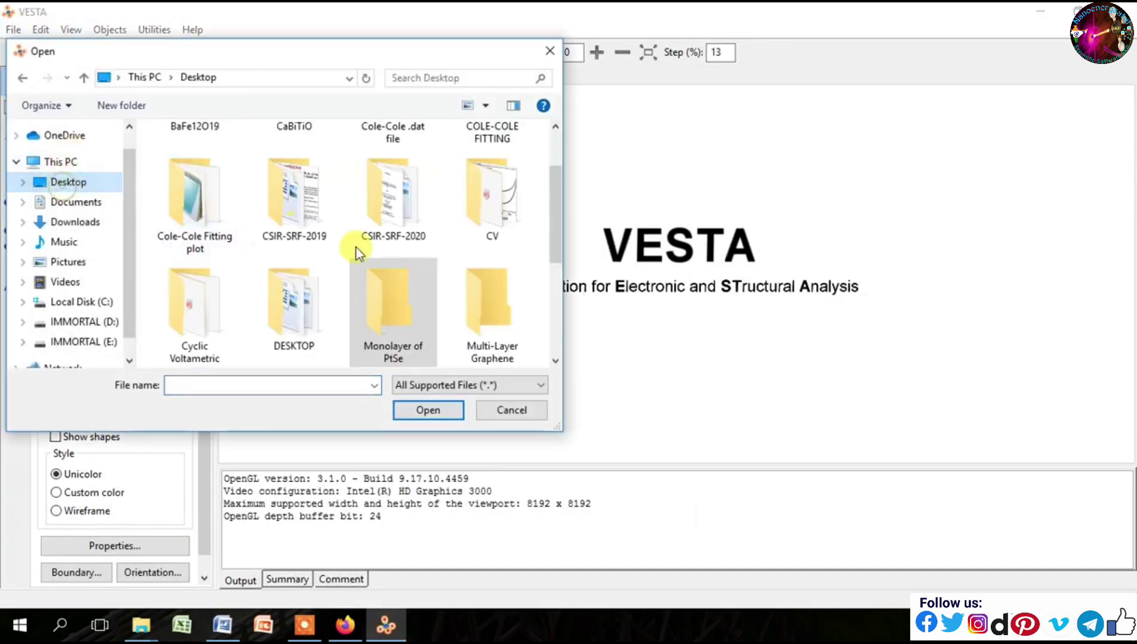
{"action": "double_click", "coordinate": [479, 329]}
{"action": "left_click", "coordinate": [198, 155]}
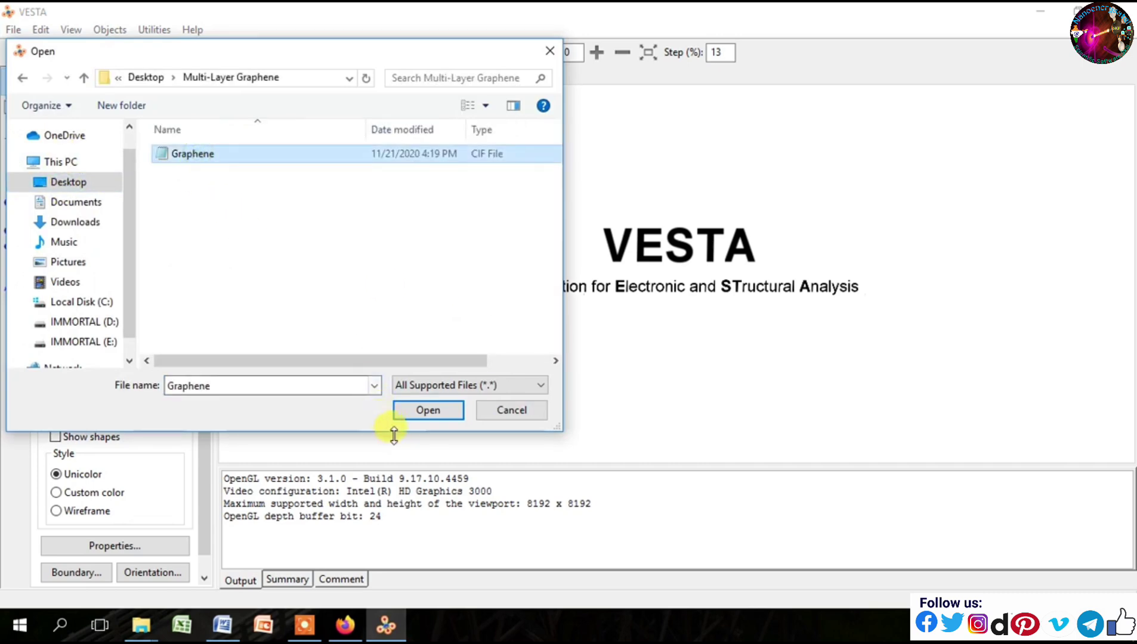
{"action": "left_click", "coordinate": [423, 413]}
{"action": "left_click_drag", "start_coordinate": [604, 274], "coordinate": [534, 189]}
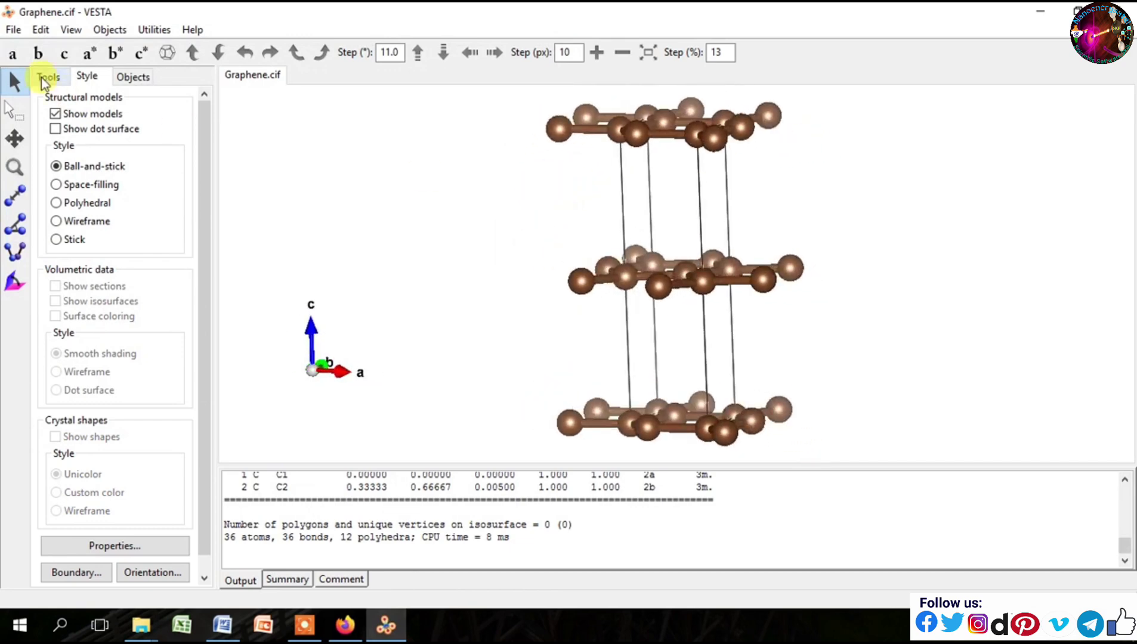
{"action": "left_click", "coordinate": [12, 53]}
{"action": "left_click_drag", "start_coordinate": [631, 244], "coordinate": [606, 249]}
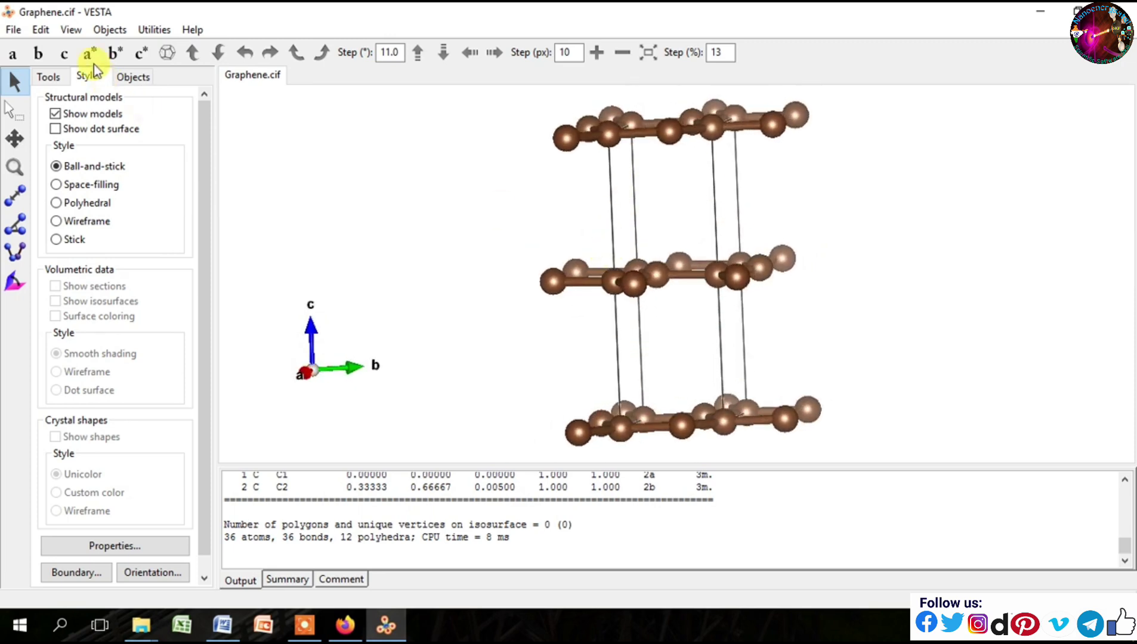
- In the phase's unit cell transformation, set the three diagonal elements of rotation matrix P to 2
{"action": "left_click", "coordinate": [45, 35]}
{"action": "mouse_move", "coordinate": [67, 92]}
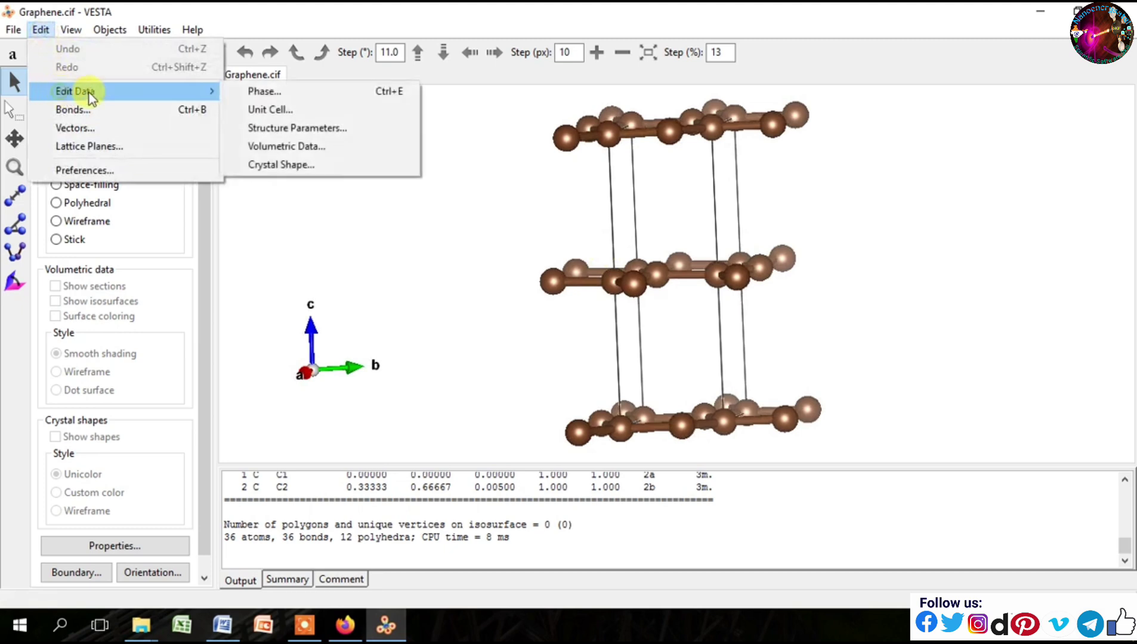
{"action": "left_click", "coordinate": [298, 94]}
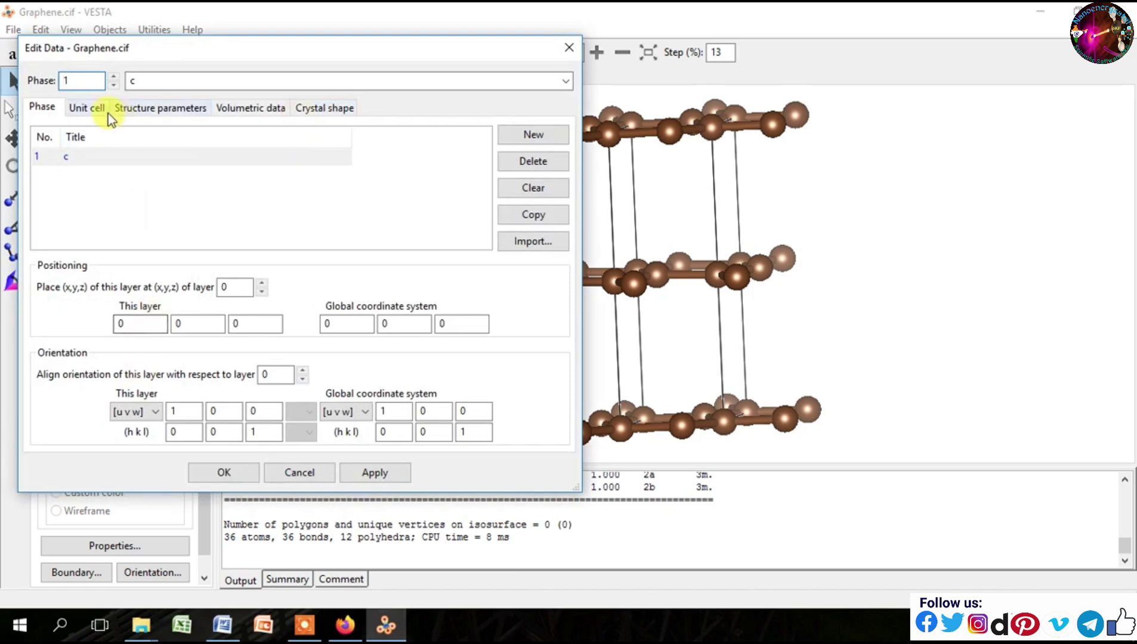
{"action": "left_click", "coordinate": [107, 113]}
{"action": "left_click", "coordinate": [173, 309]}
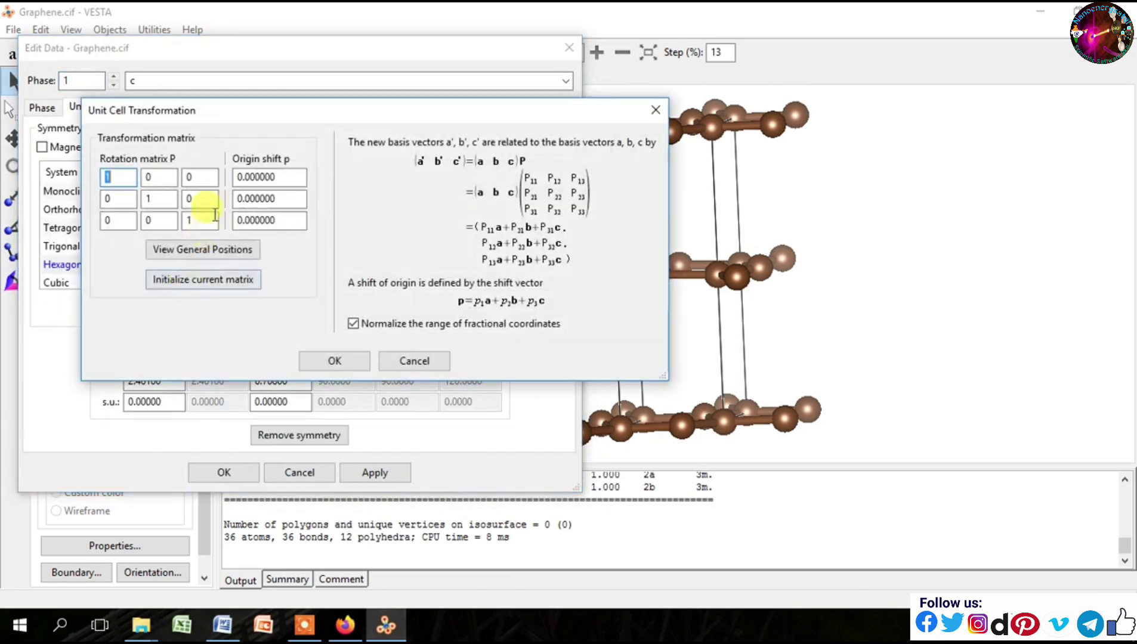
{"action": "type", "text": "2"}
{"action": "double_click", "coordinate": [154, 199]}
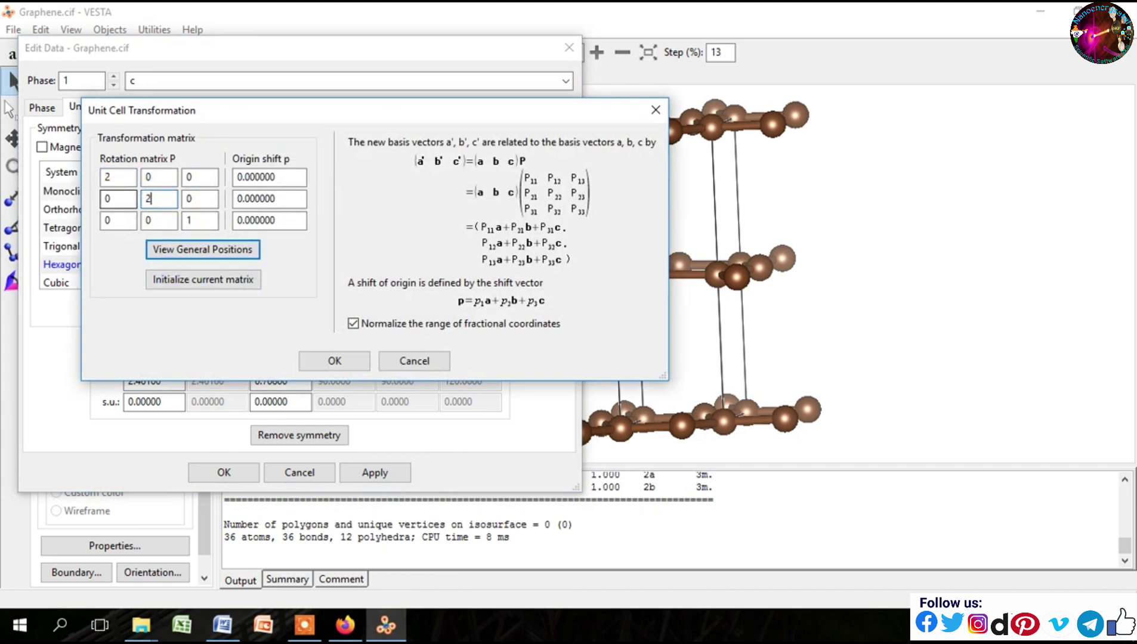
{"action": "double_click", "coordinate": [189, 221]}
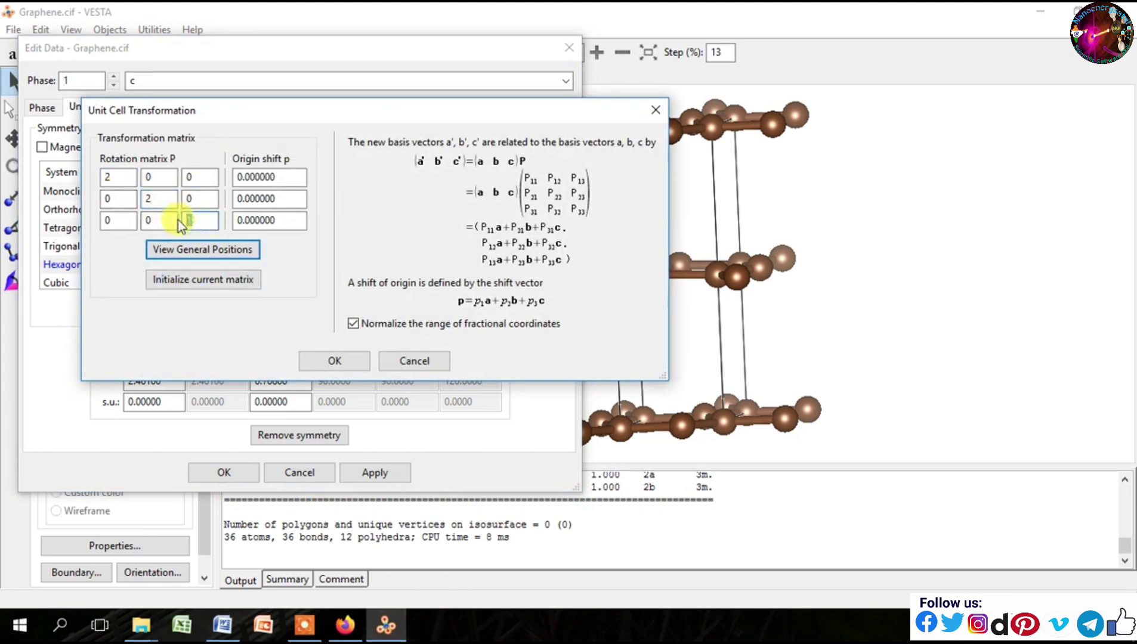
- Apply the cell transformation, adding new equivalent positions to the list of symmetry operations, and view the enlarged structure along the b axis
{"action": "left_click", "coordinate": [347, 359]}
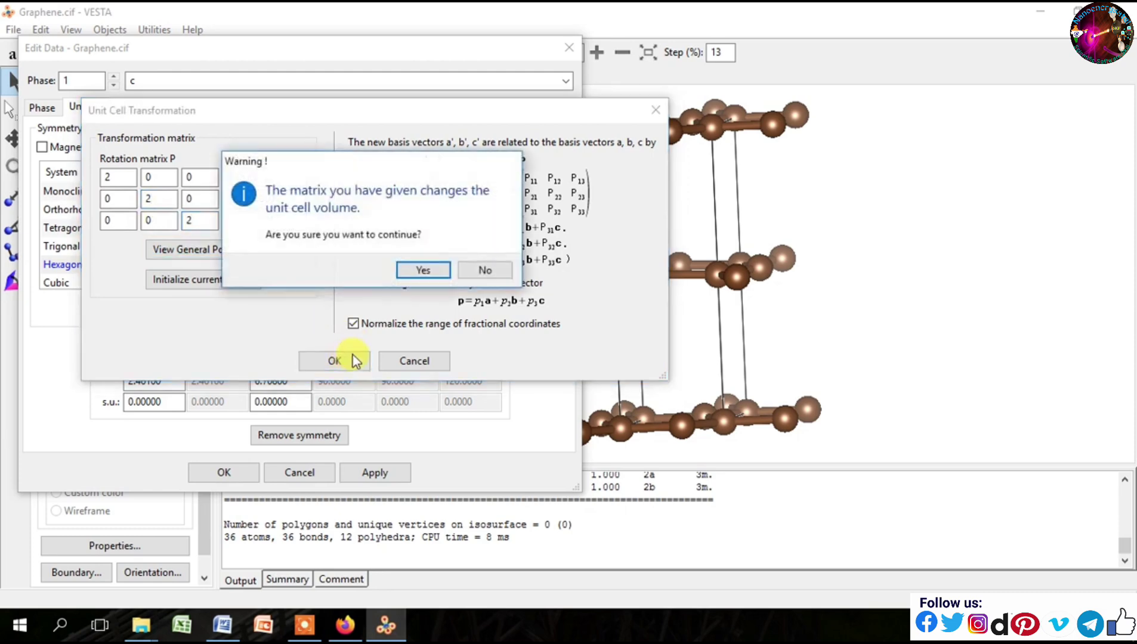
{"action": "left_click", "coordinate": [422, 272]}
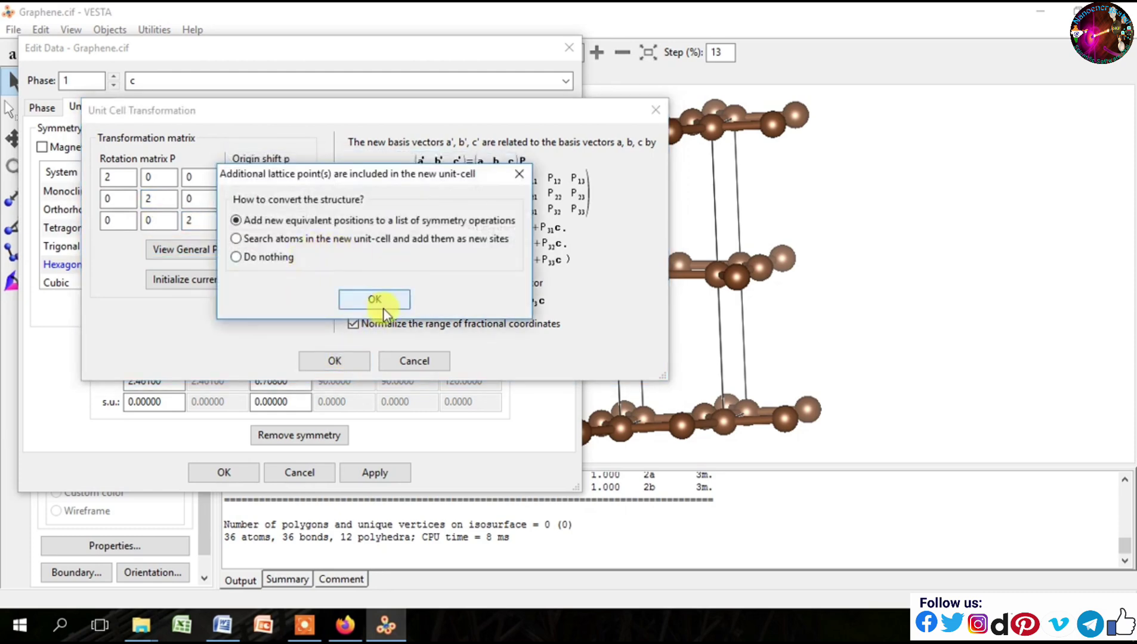
{"action": "left_click", "coordinate": [382, 304]}
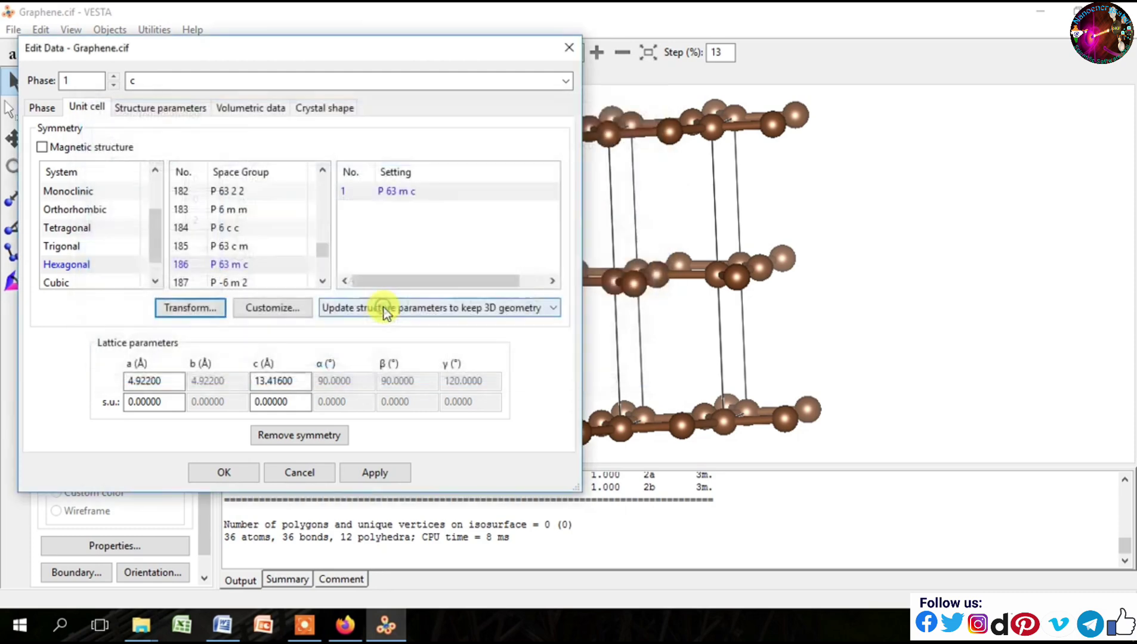
{"action": "left_click", "coordinate": [224, 472]}
{"action": "left_click_drag", "start_coordinate": [603, 309], "coordinate": [651, 282]}
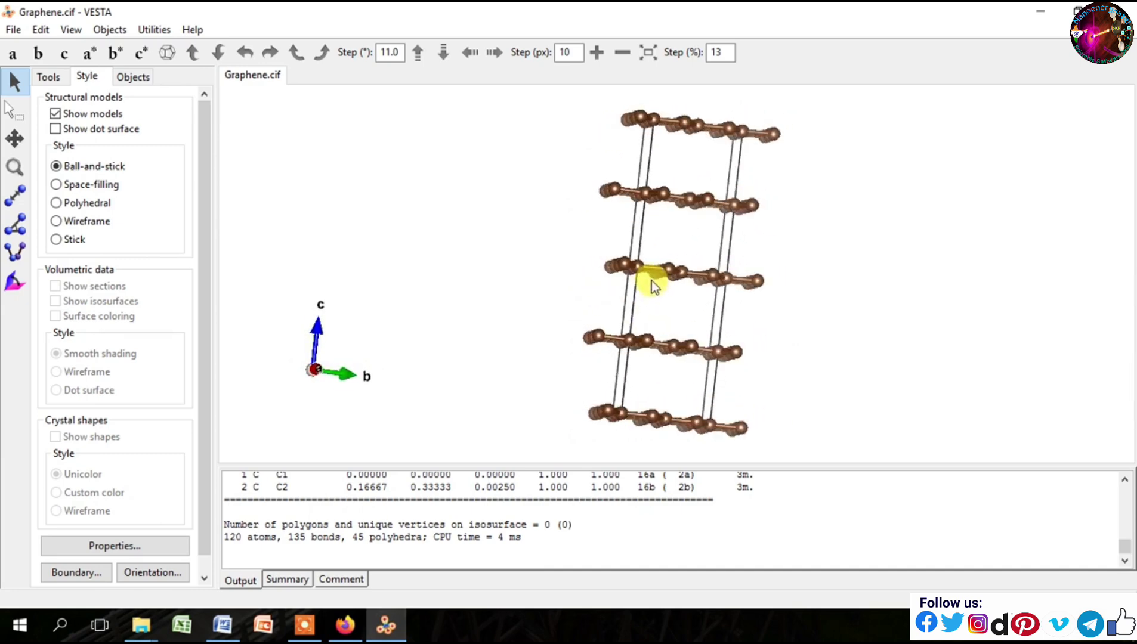
{"action": "left_click", "coordinate": [37, 54]}
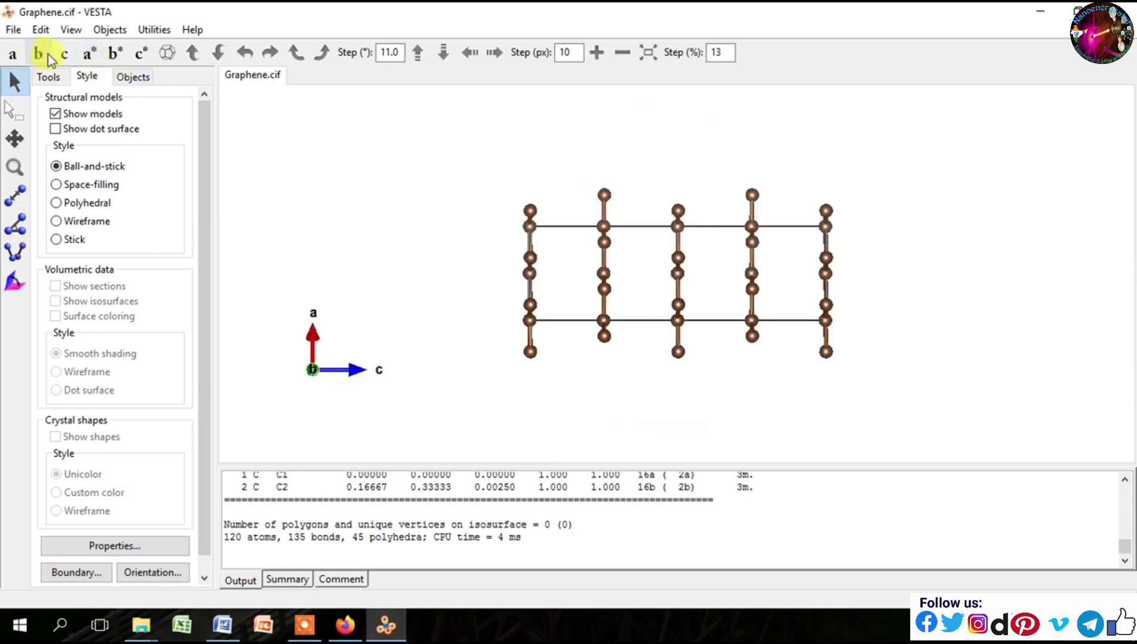
- View the enlarged structure along the c axis and along the a axis, slightly rotated to show the stacked layers
{"action": "left_click", "coordinate": [67, 55]}
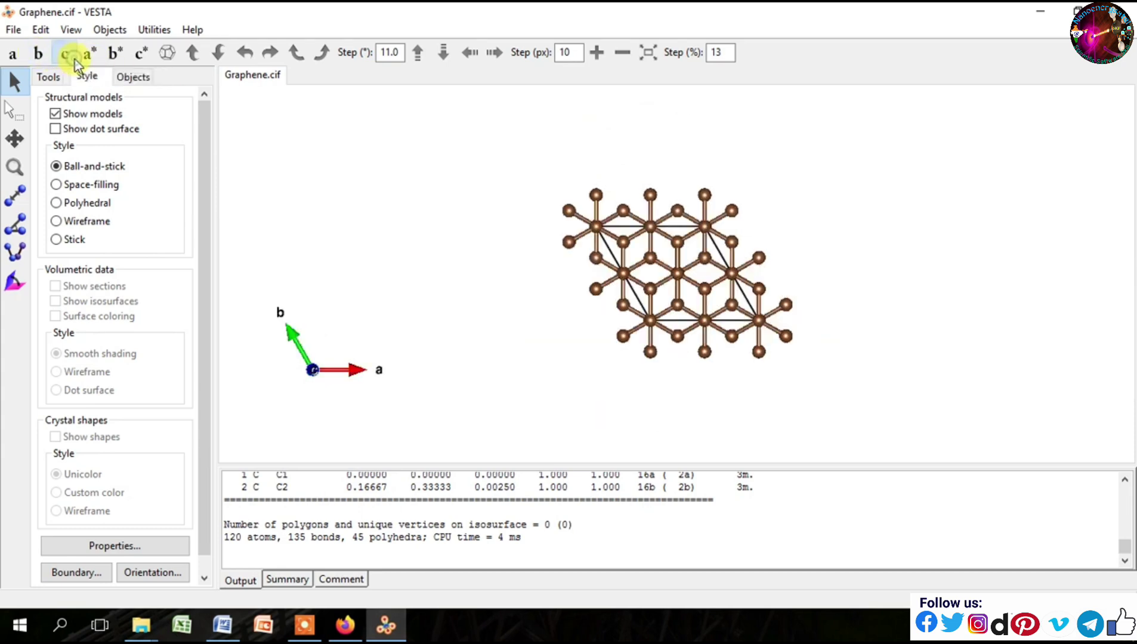
{"action": "left_click", "coordinate": [44, 61]}
{"action": "left_click", "coordinate": [11, 54]}
{"action": "left_click_drag", "start_coordinate": [491, 216], "coordinate": [482, 237]}
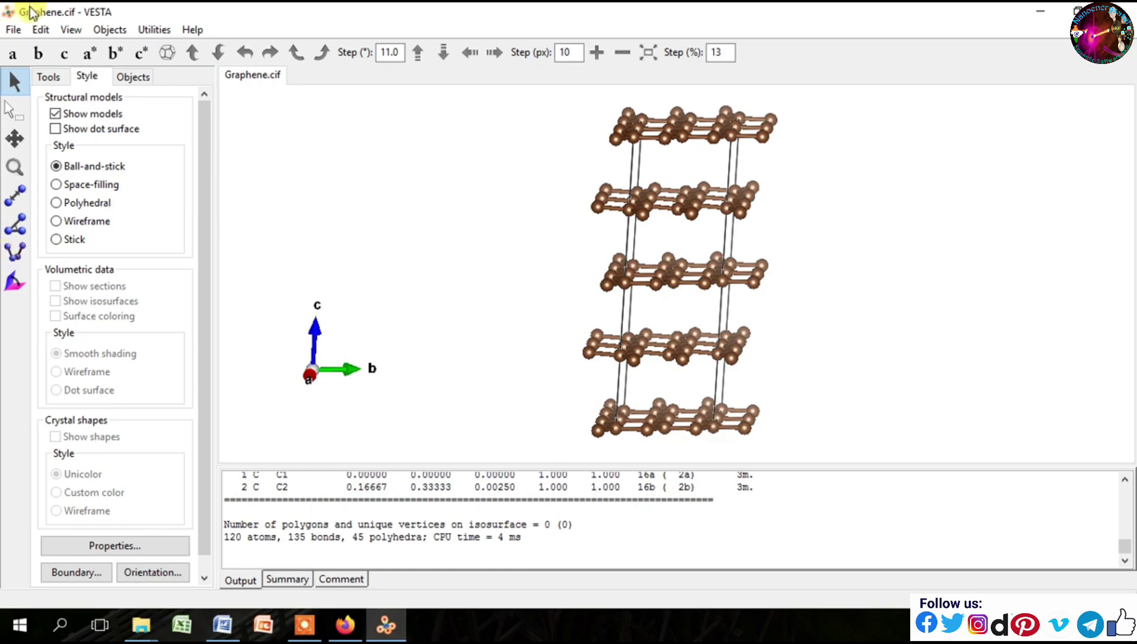
- Export the structure in VASP format as Graphene_ml.vasp, writing the atomic coordinates as fractional coordinates
{"action": "left_click", "coordinate": [13, 30]}
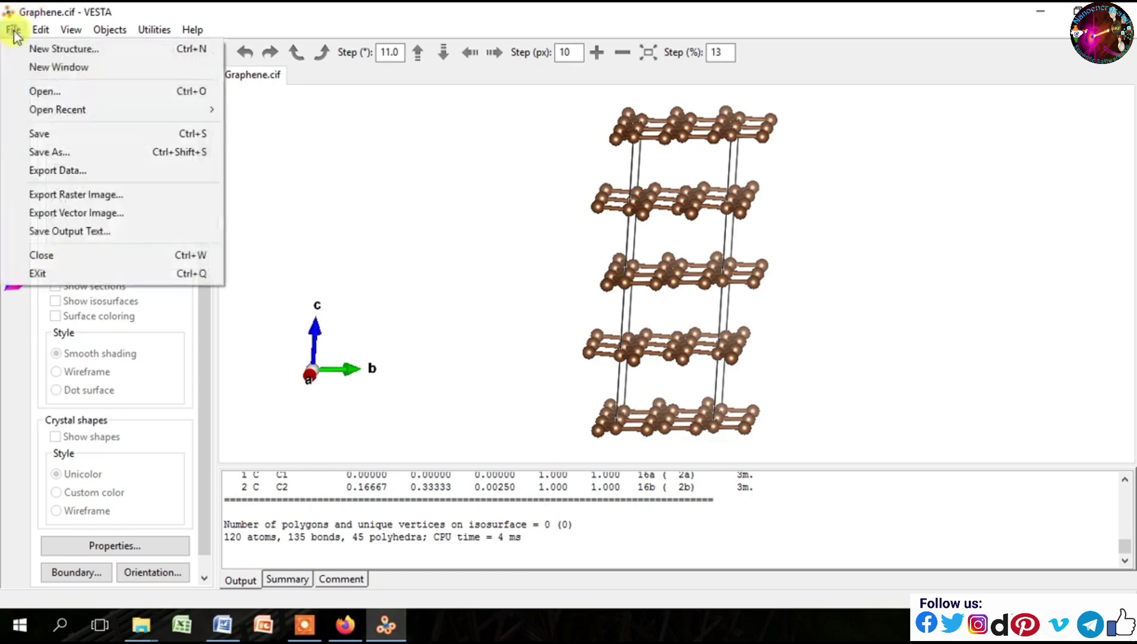
{"action": "left_click", "coordinate": [53, 172]}
{"action": "left_click", "coordinate": [232, 371]}
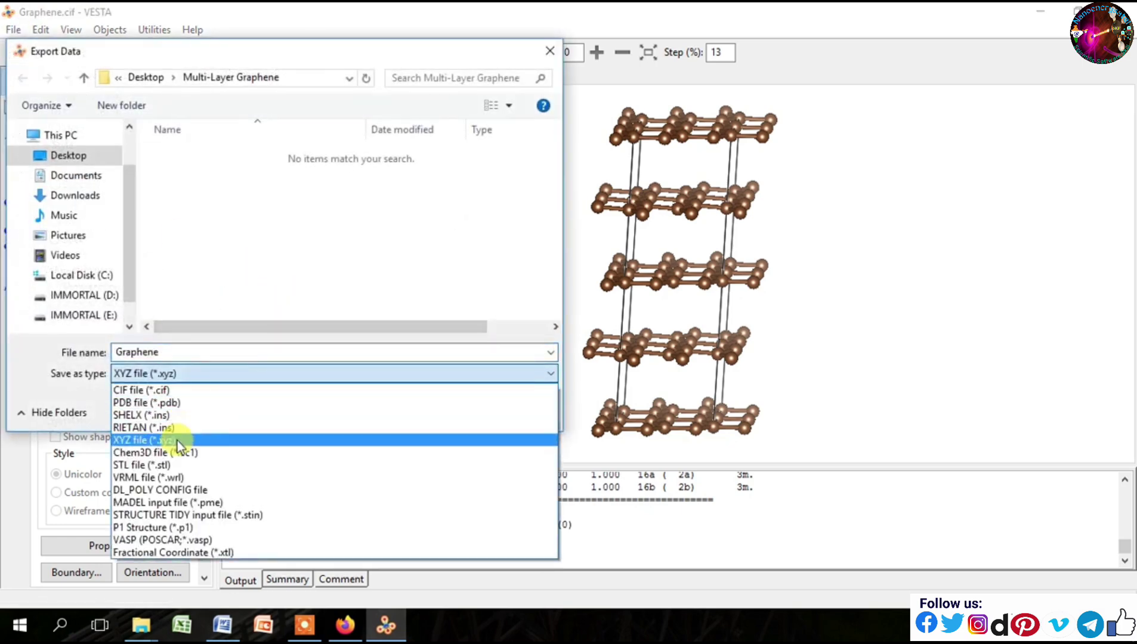
{"action": "left_click", "coordinate": [169, 538]}
{"action": "double_click", "coordinate": [167, 352]}
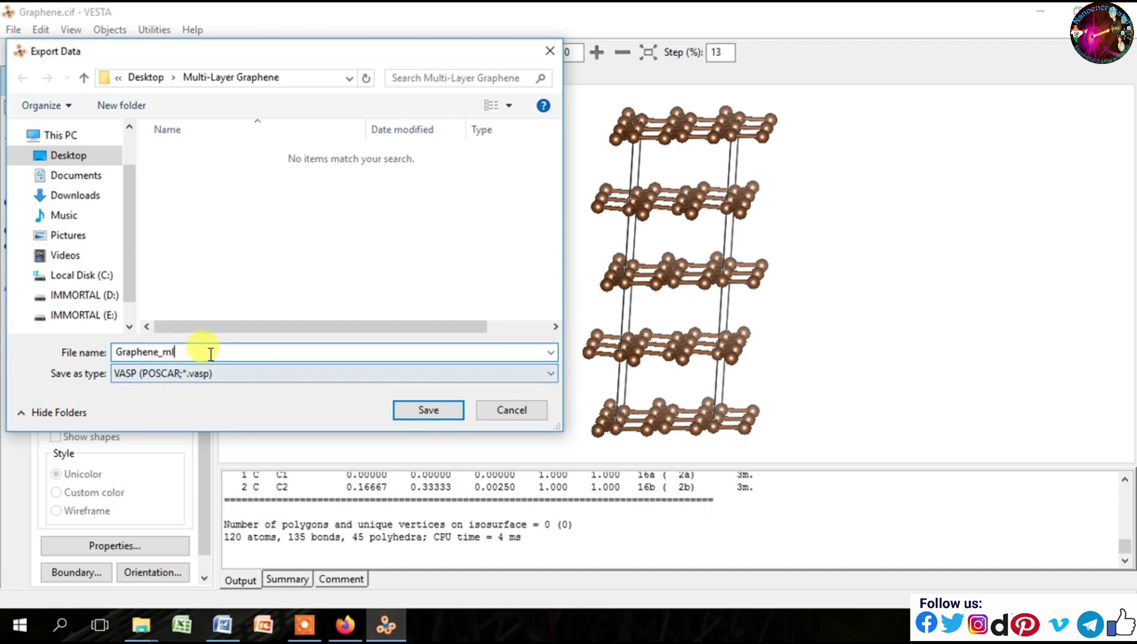
{"action": "type", "text": ".vasp"}
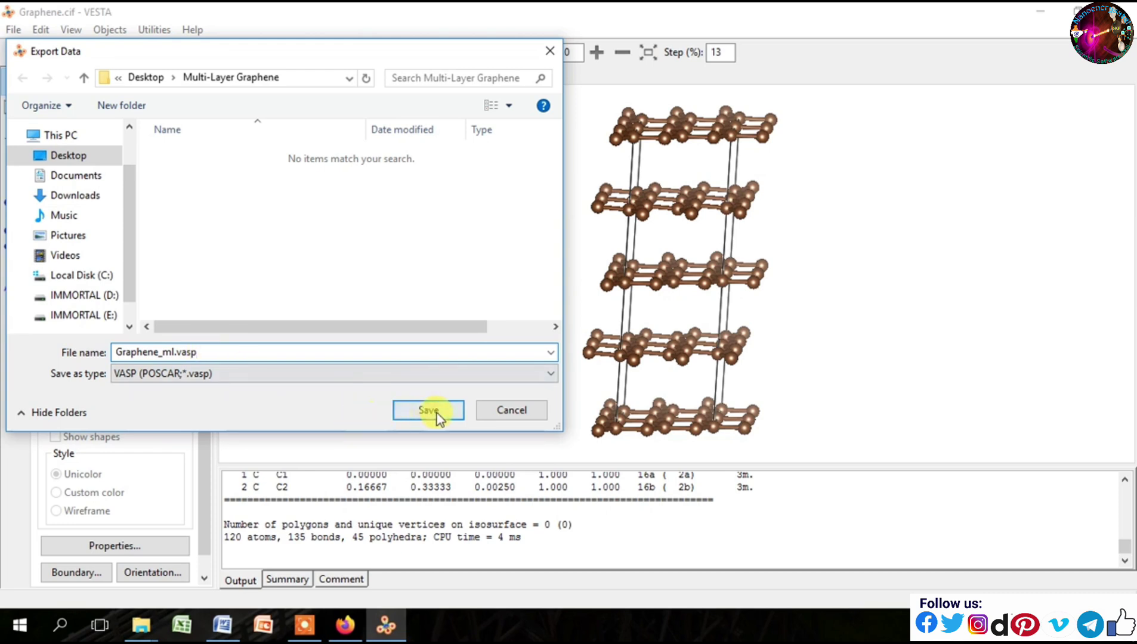
{"action": "left_click", "coordinate": [436, 410]}
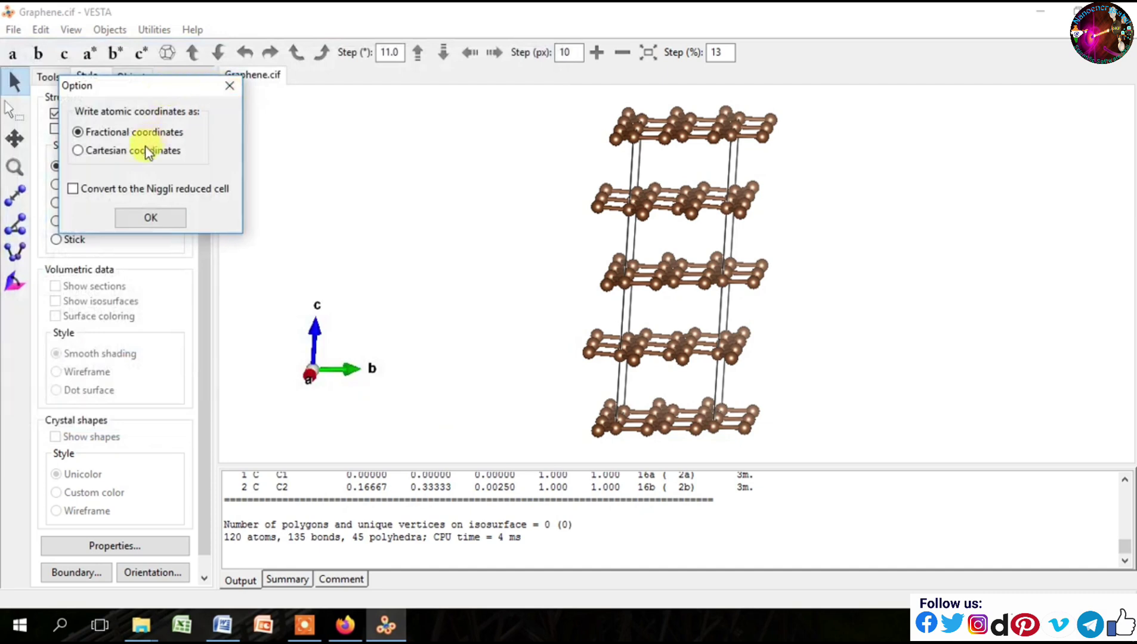
{"action": "left_click", "coordinate": [158, 219]}
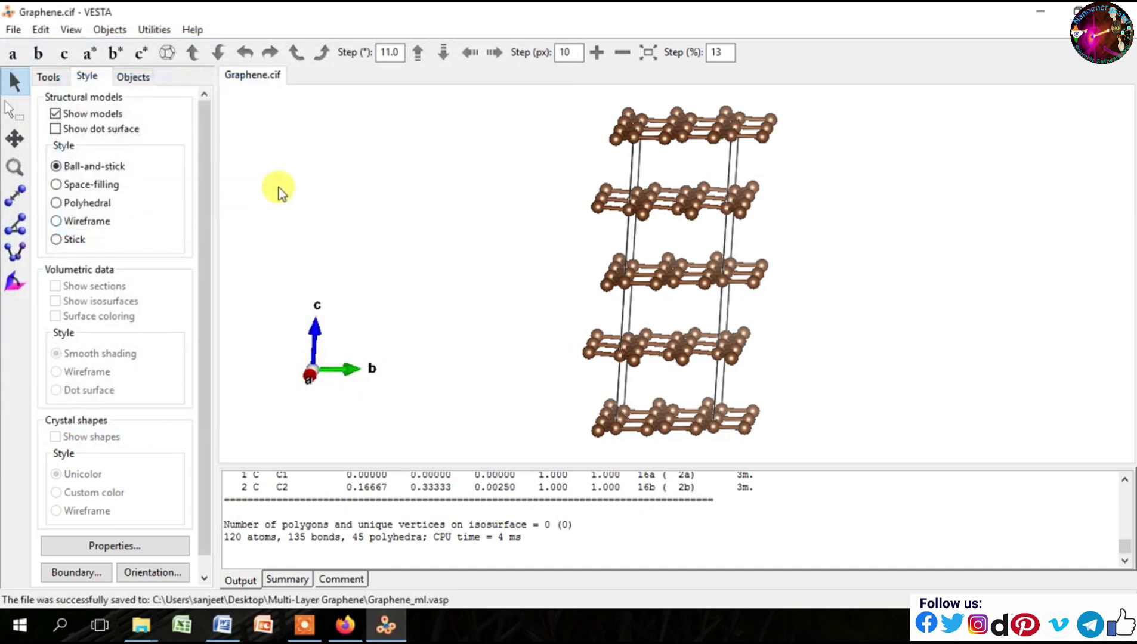
- Check for the exported Graphene_ml file in the desktop's Multi-Layer Graphene folder
{"action": "left_click", "coordinate": [1049, 12]}
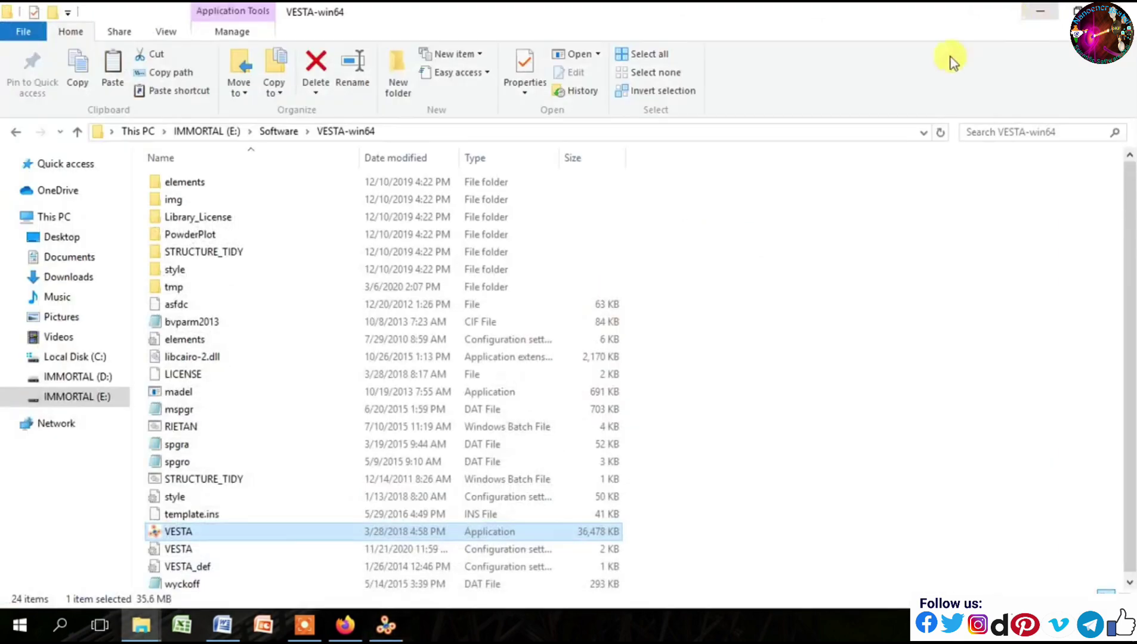
{"action": "left_click", "coordinate": [1045, 12]}
{"action": "double_click", "coordinate": [329, 124]}
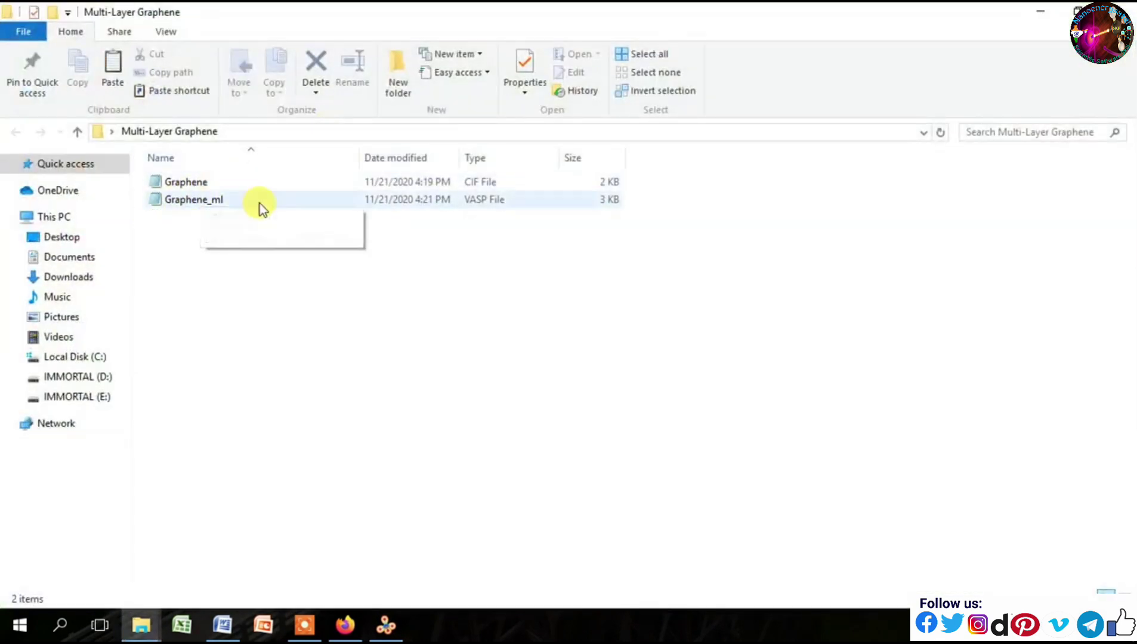
{"action": "left_click", "coordinate": [1049, 10]}
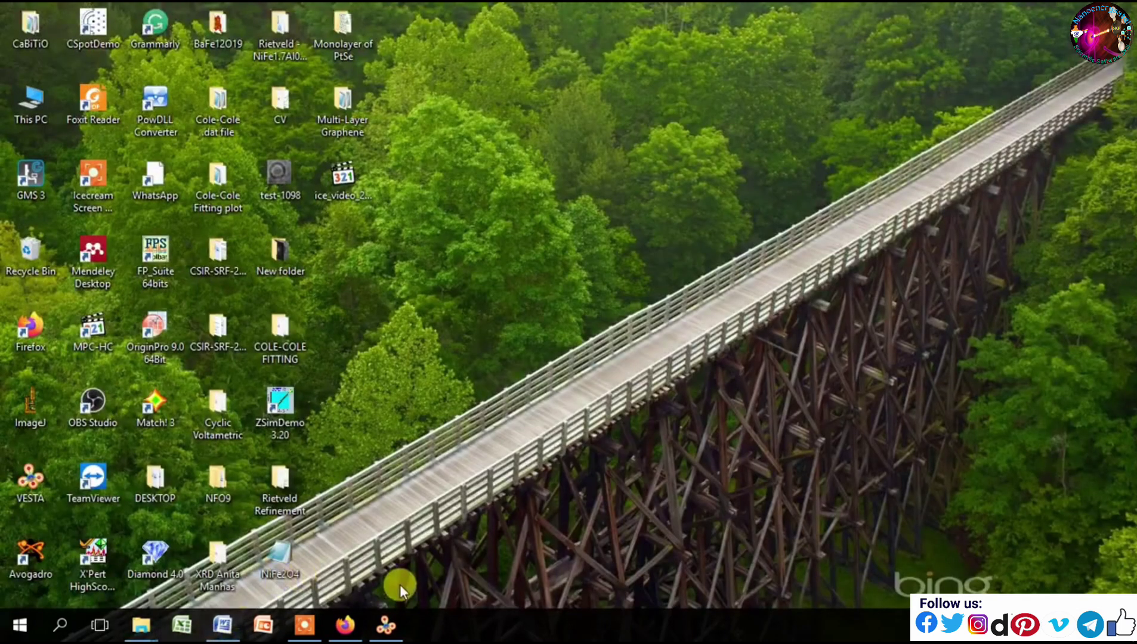
- Back in VESTA, close the Graphene.cif structure and open Graphene_ml.vasp from the Multi-Layer Graphene folder
{"action": "left_click", "coordinate": [388, 627]}
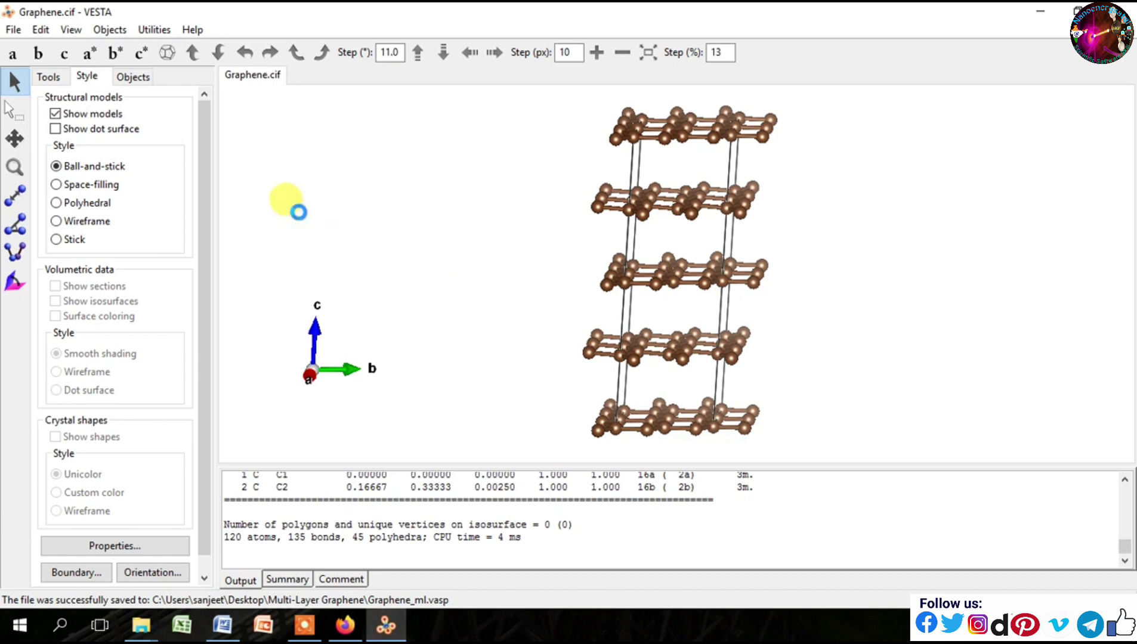
{"action": "key", "text": "ctrl+w"}
{"action": "left_click", "coordinate": [611, 320]}
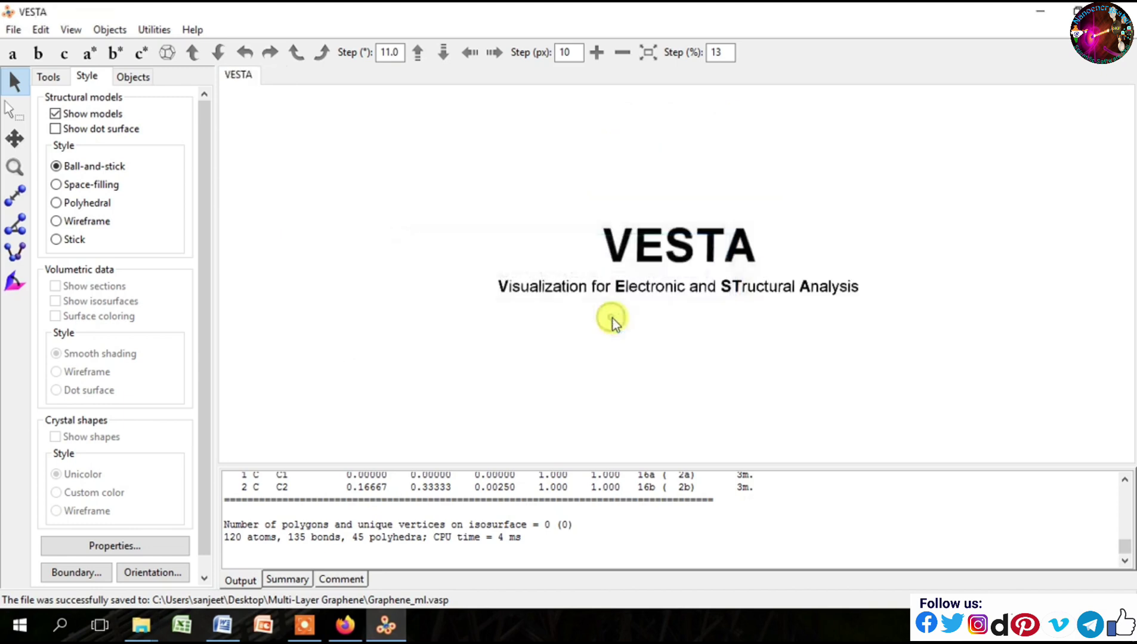
{"action": "left_click", "coordinate": [13, 37]}
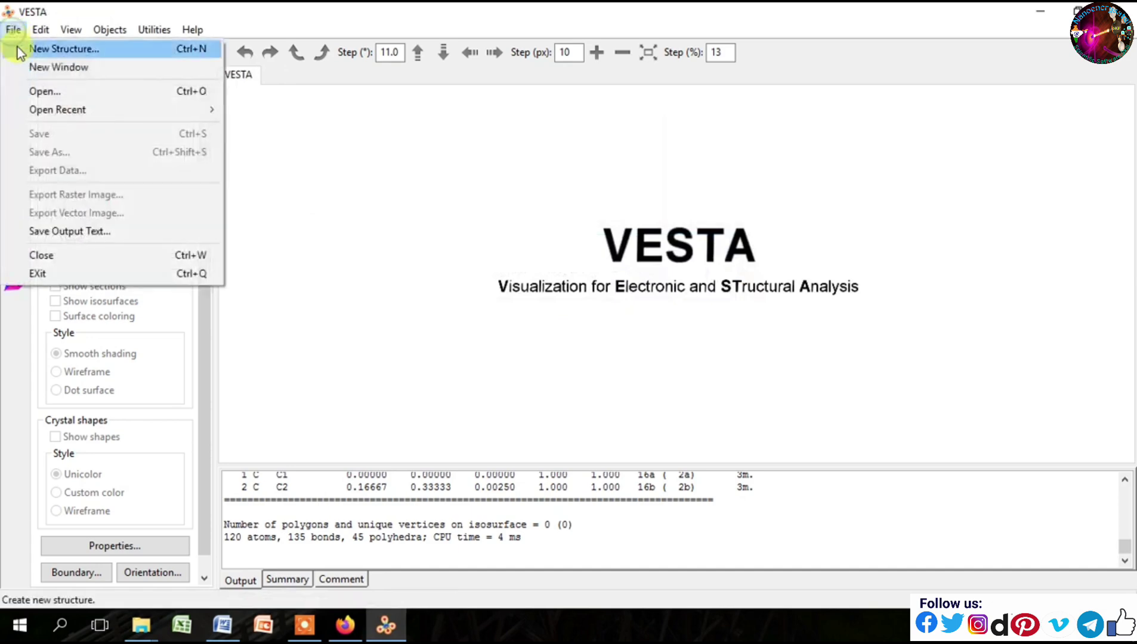
{"action": "left_click", "coordinate": [74, 93]}
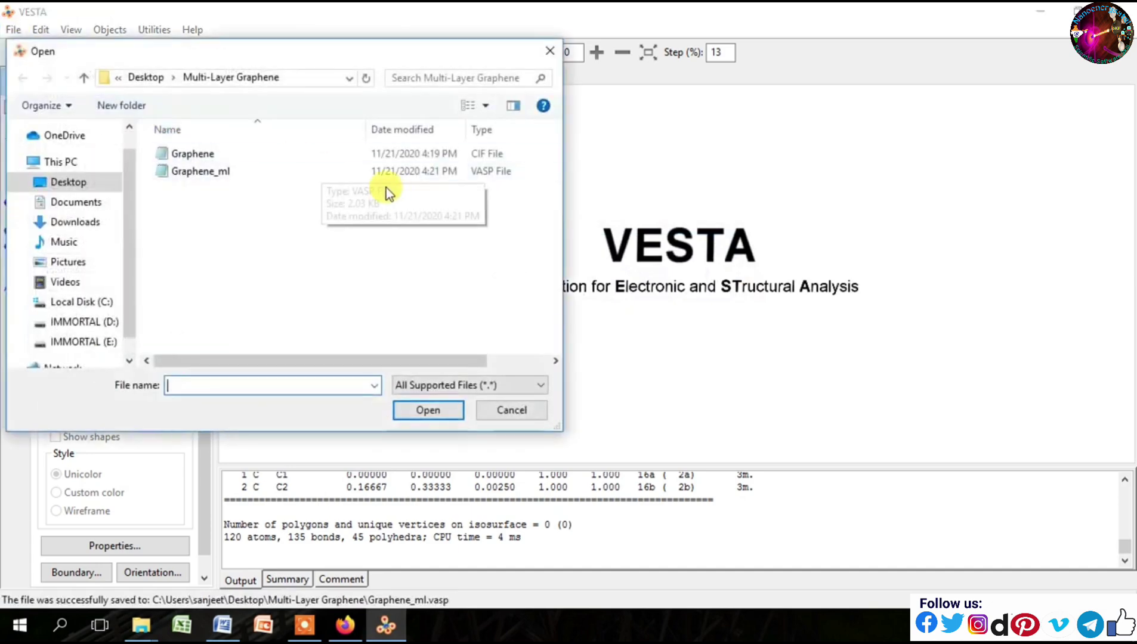
{"action": "left_click", "coordinate": [217, 174]}
{"action": "left_click", "coordinate": [411, 411]}
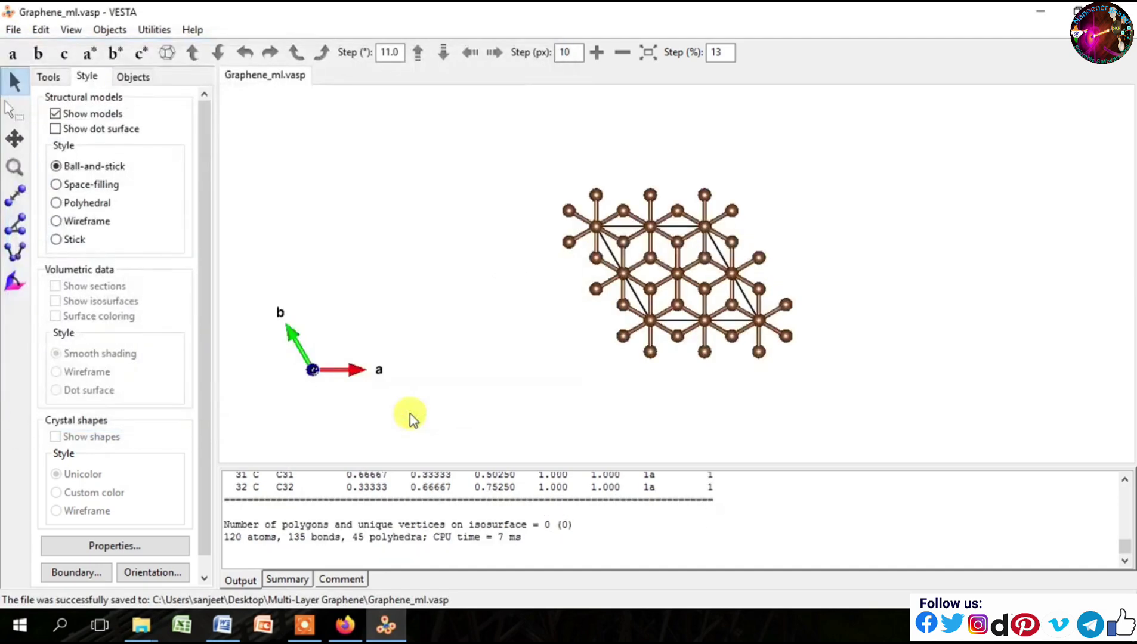
- View the Graphene_ml.vasp structure along the a axis, slightly rotated so the separate layers can be examined
{"action": "left_click", "coordinate": [11, 53]}
{"action": "left_click_drag", "start_coordinate": [431, 195], "coordinate": [429, 200]}
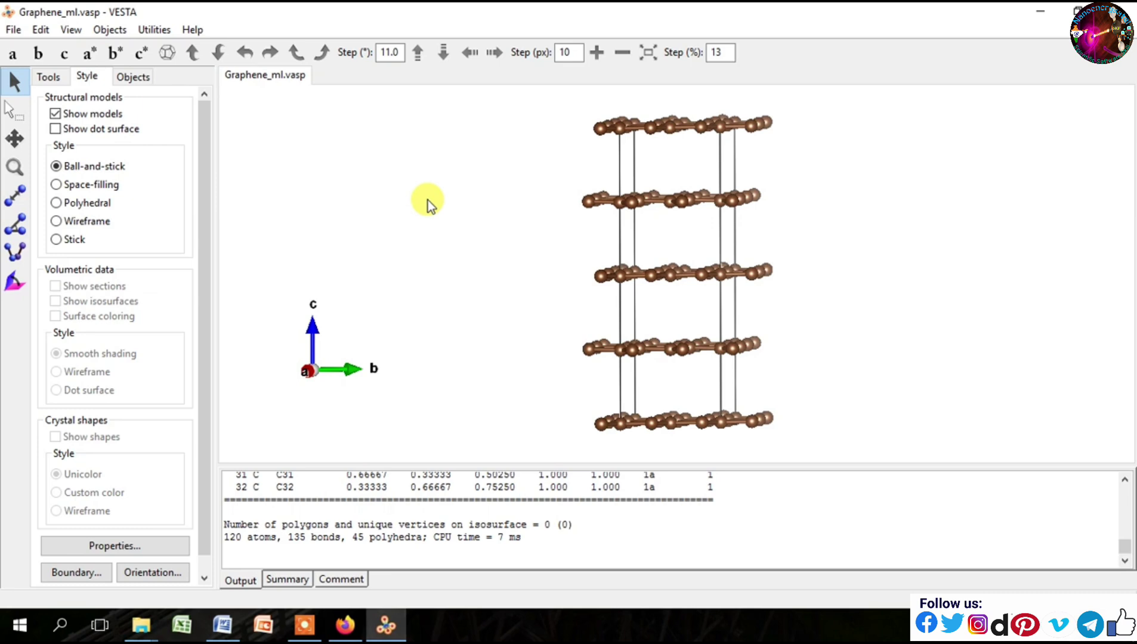
{"action": "left_click_drag", "start_coordinate": [430, 200], "coordinate": [441, 215]}
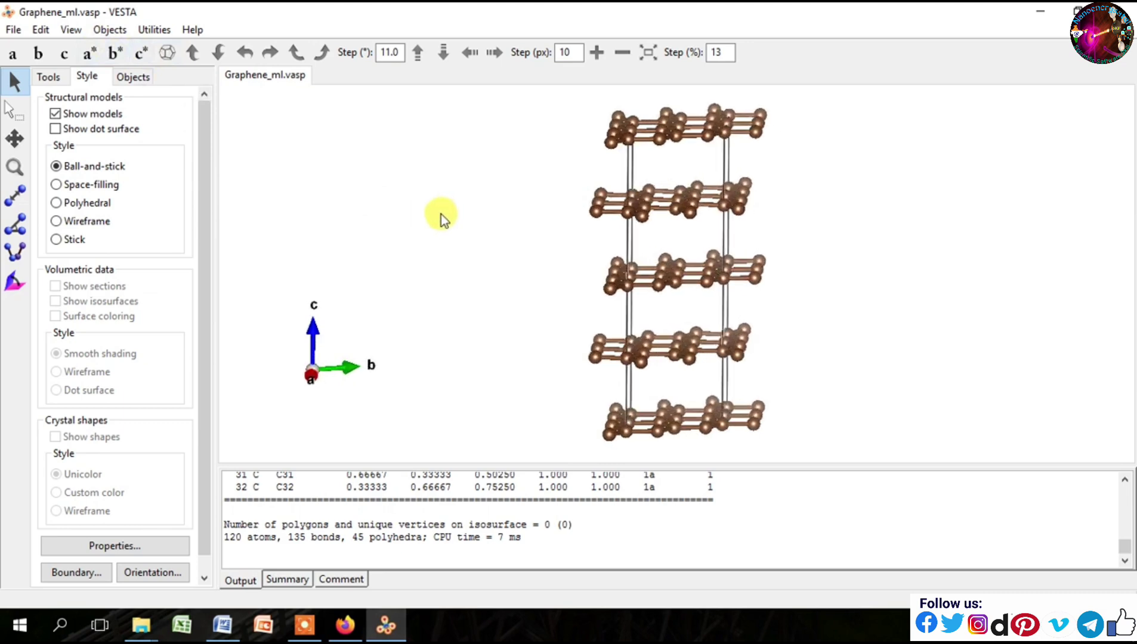
- Add a new lithium atom to the structure parameters after the last carbon atom and label it Li1
{"action": "left_click", "coordinate": [41, 29]}
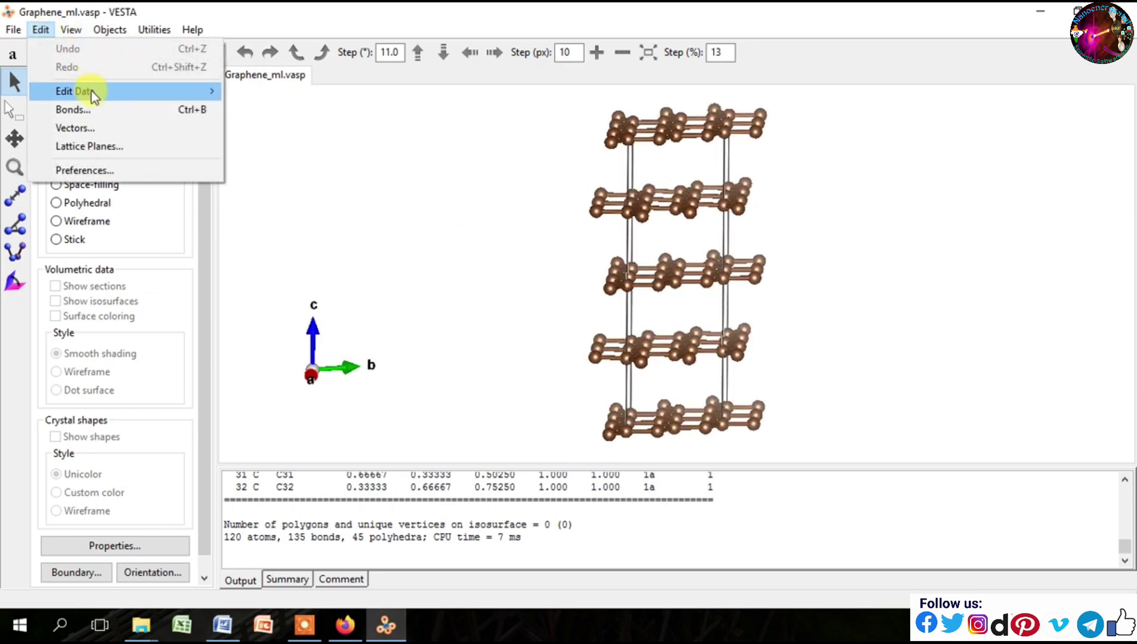
{"action": "mouse_move", "coordinate": [89, 96]}
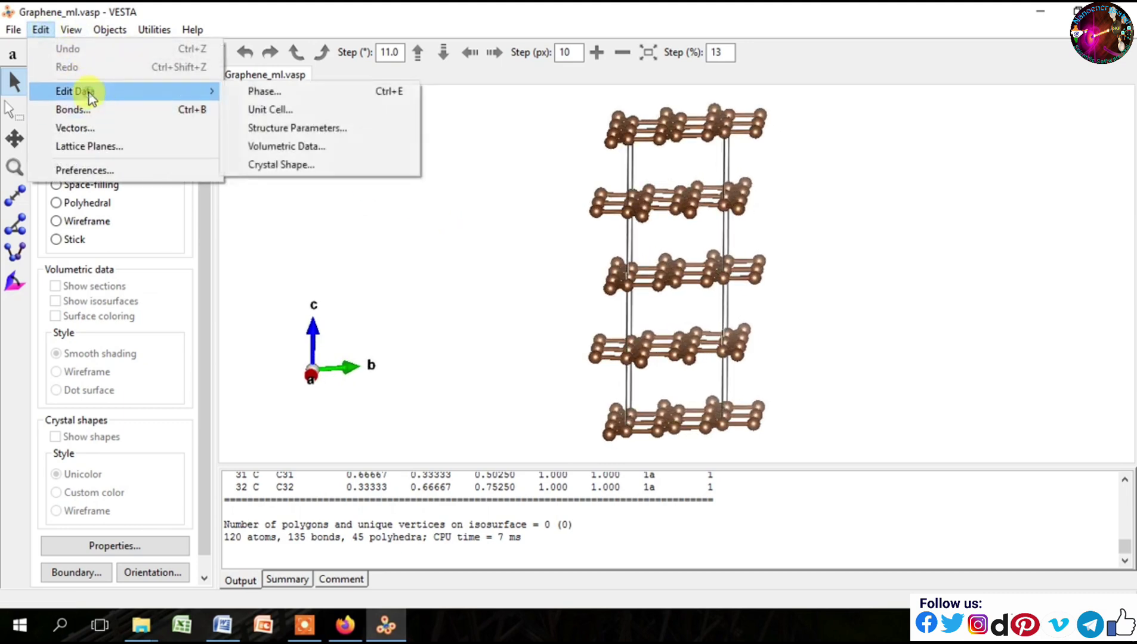
{"action": "left_click", "coordinate": [325, 128]}
{"action": "left_click_drag", "start_coordinate": [481, 282], "coordinate": [496, 358]}
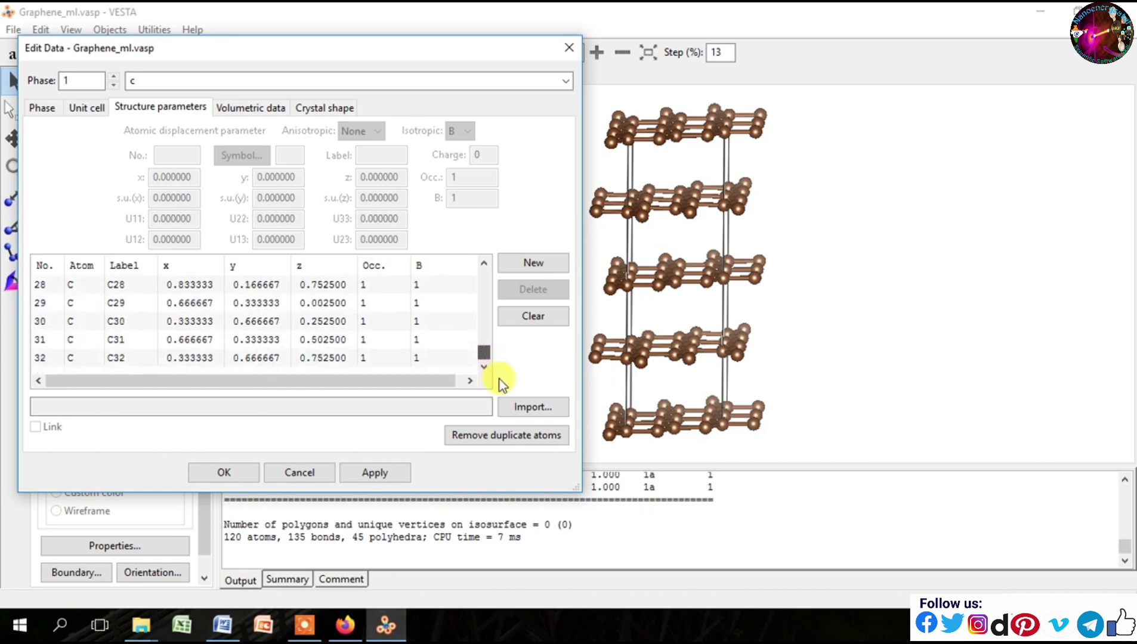
{"action": "left_click", "coordinate": [533, 264]}
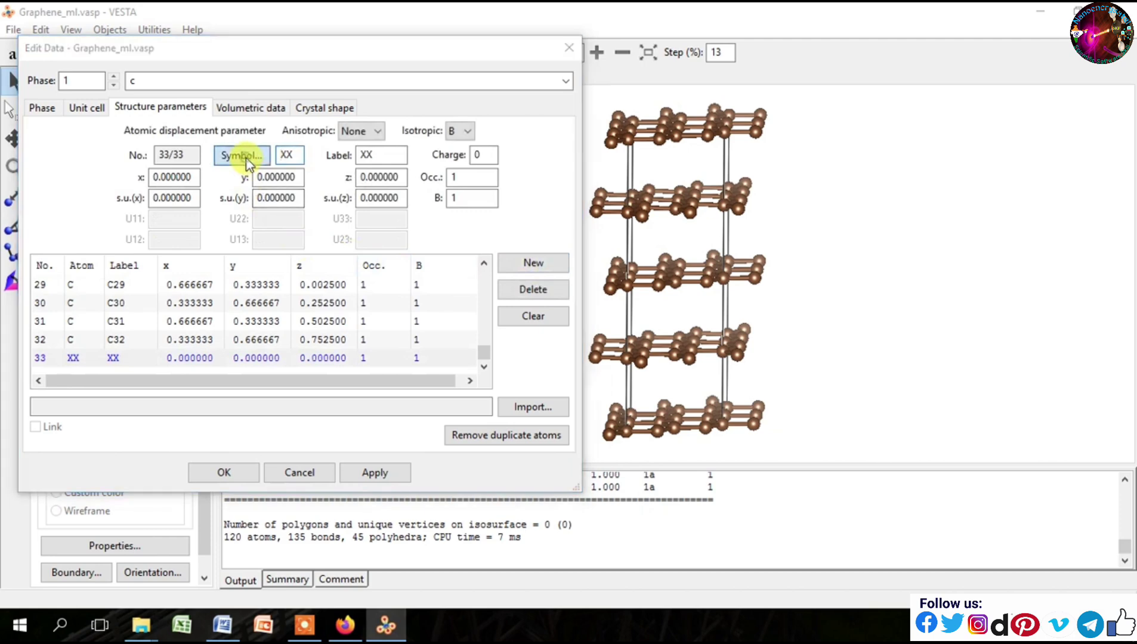
{"action": "left_click", "coordinate": [244, 158]}
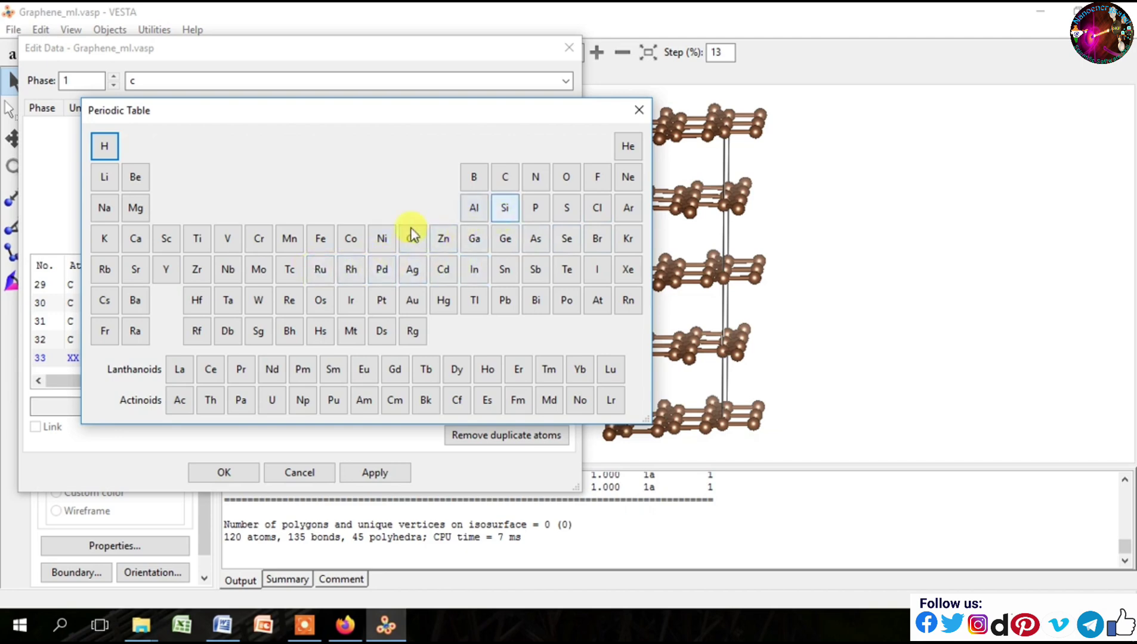
{"action": "left_click", "coordinate": [114, 182]}
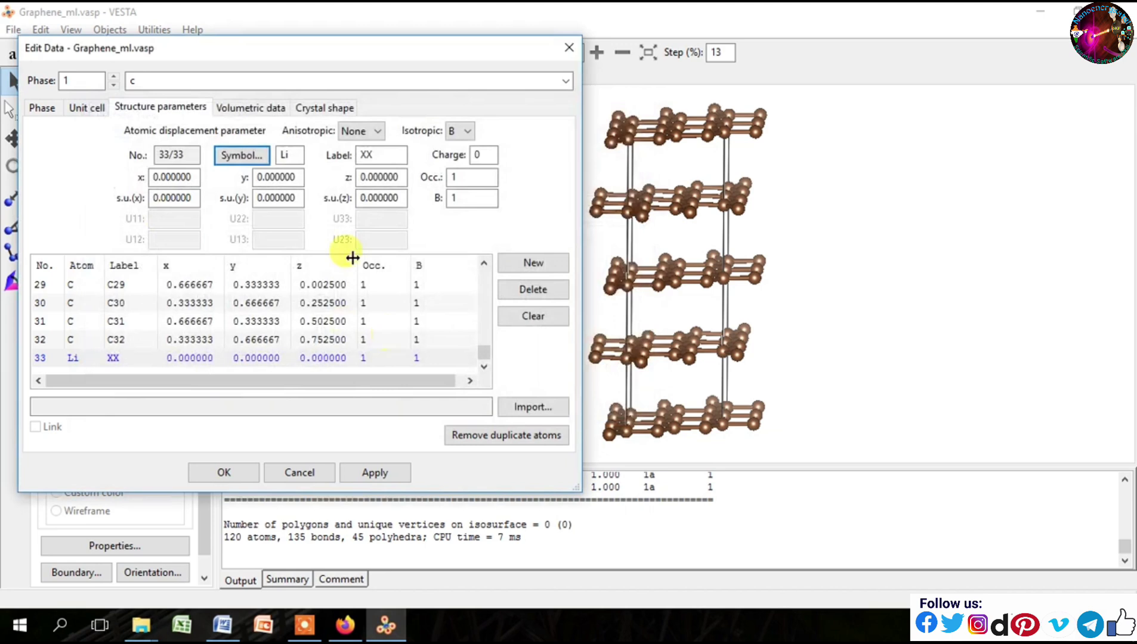
{"action": "left_click_drag", "start_coordinate": [374, 157], "coordinate": [352, 161]}
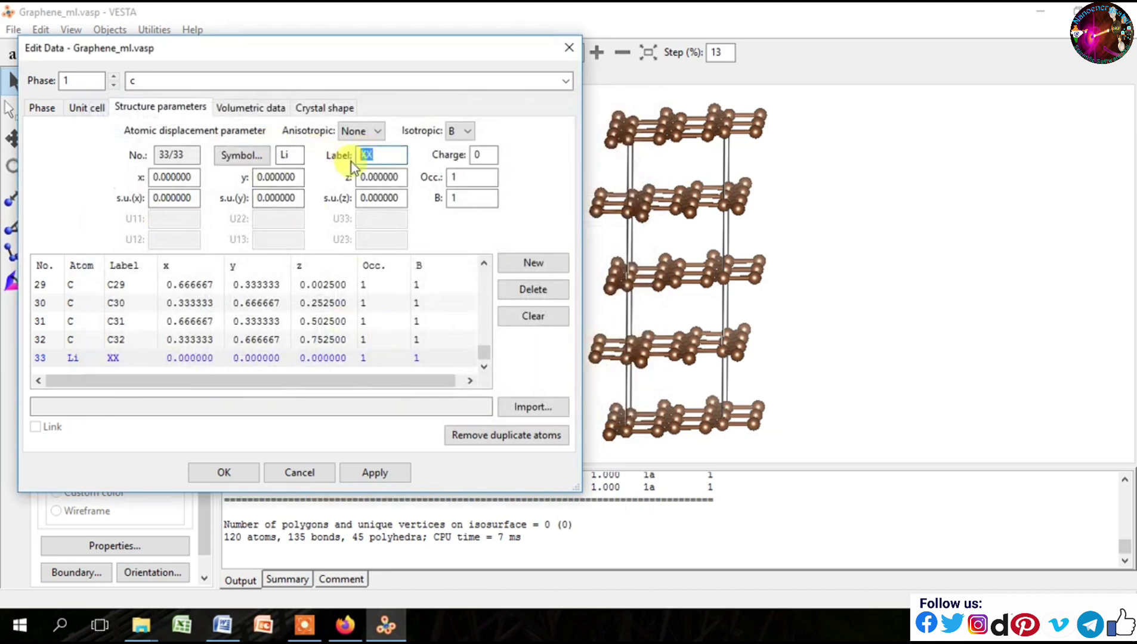
{"action": "type", "text": "Li1"}
- Set the Li1 atom's coordinates to x 0.5, y 0.25 and z 0.1, and apply them
{"action": "left_click", "coordinate": [162, 178]}
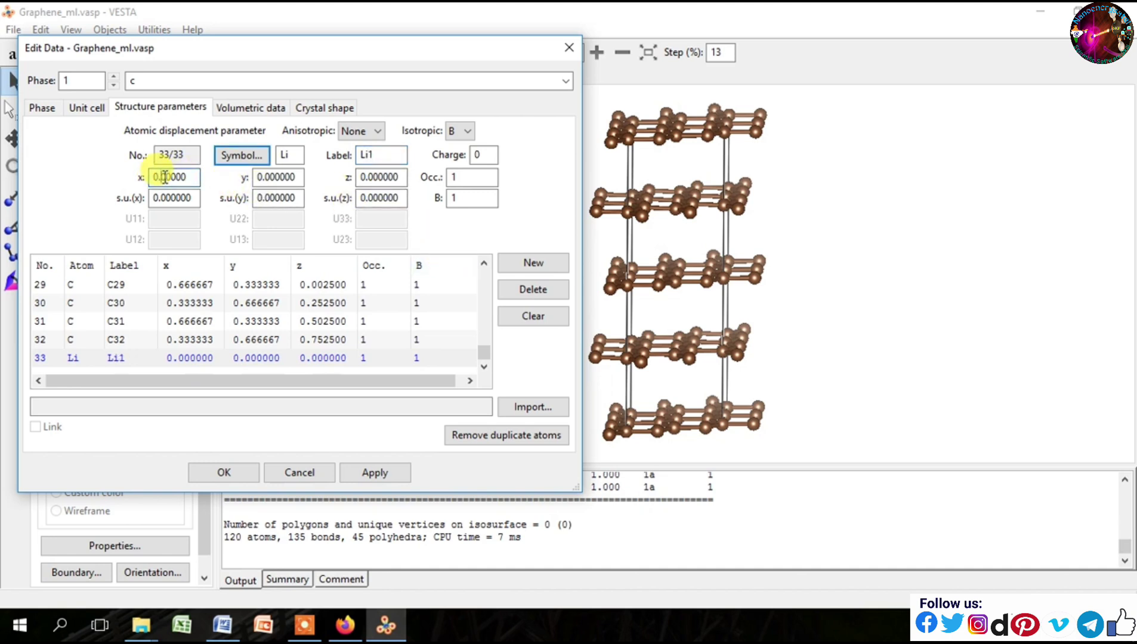
{"action": "type", "text": "5"}
{"action": "left_click", "coordinate": [272, 178]}
{"action": "type", "text": "25"}
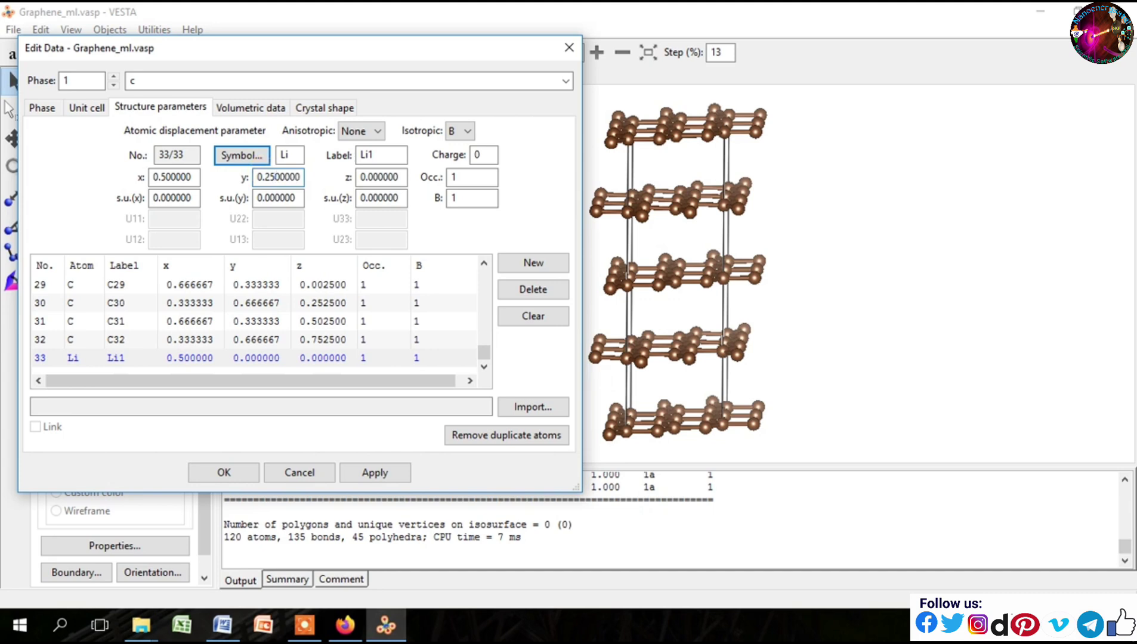
{"action": "left_click", "coordinate": [370, 177]}
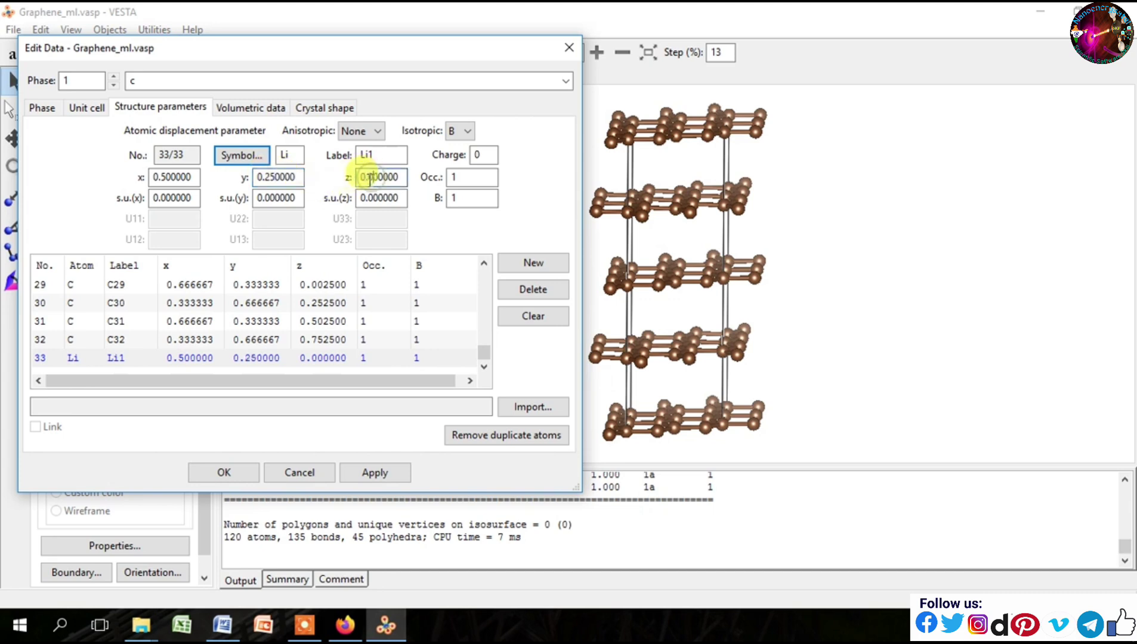
{"action": "type", "text": "1"}
{"action": "left_click", "coordinate": [397, 472]}
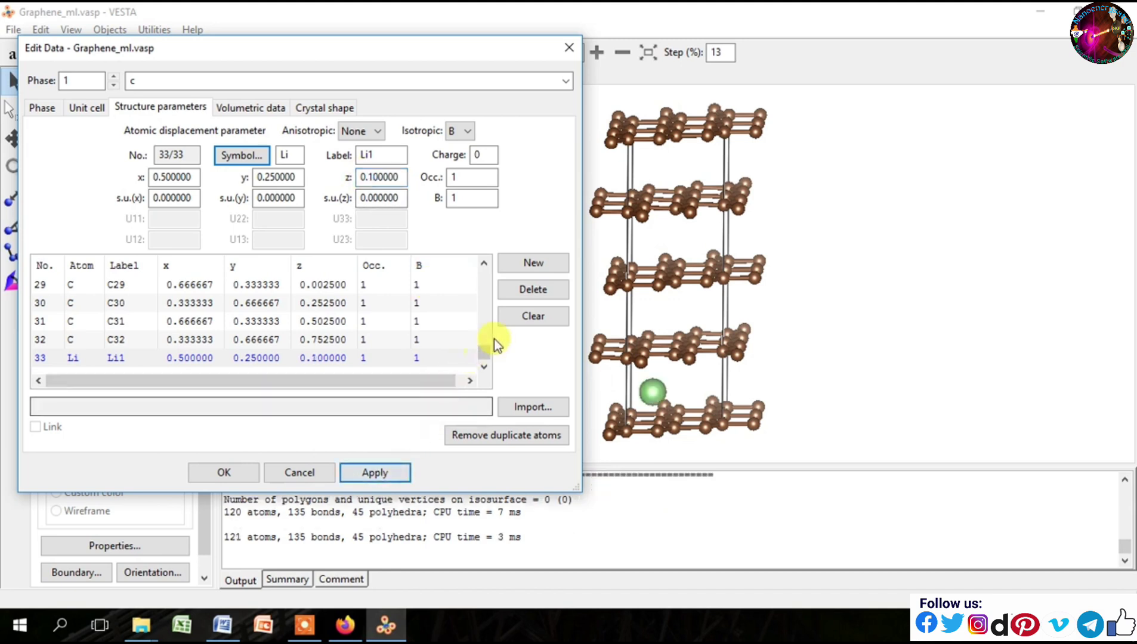
- Add another lithium atom to the structure parameters and label it Li2
{"action": "left_click", "coordinate": [529, 266]}
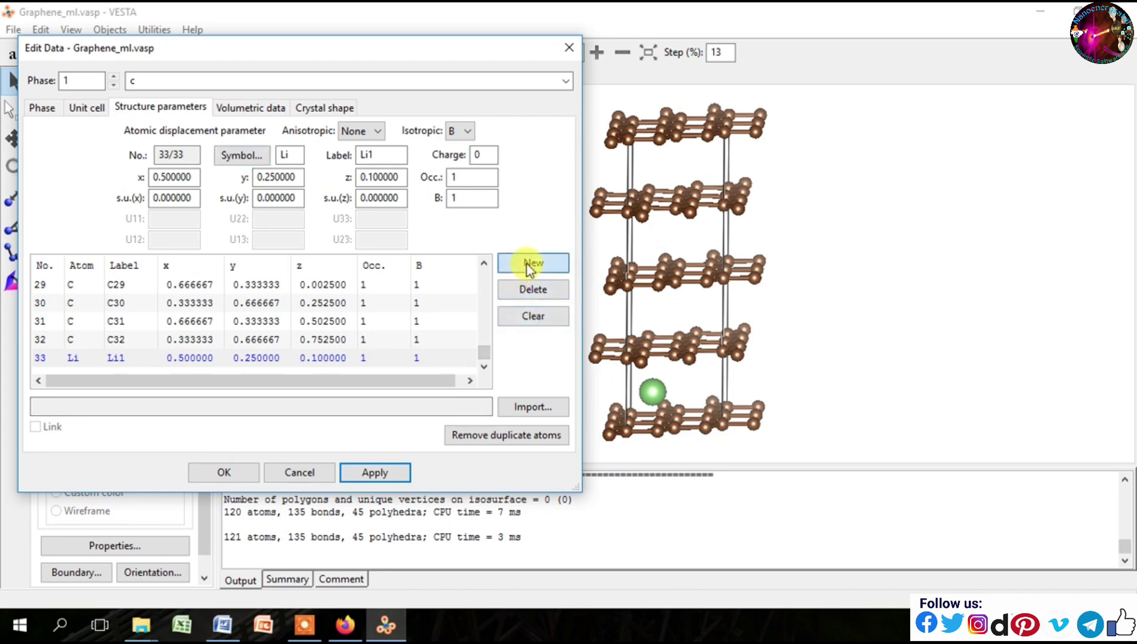
{"action": "left_click", "coordinate": [374, 155]}
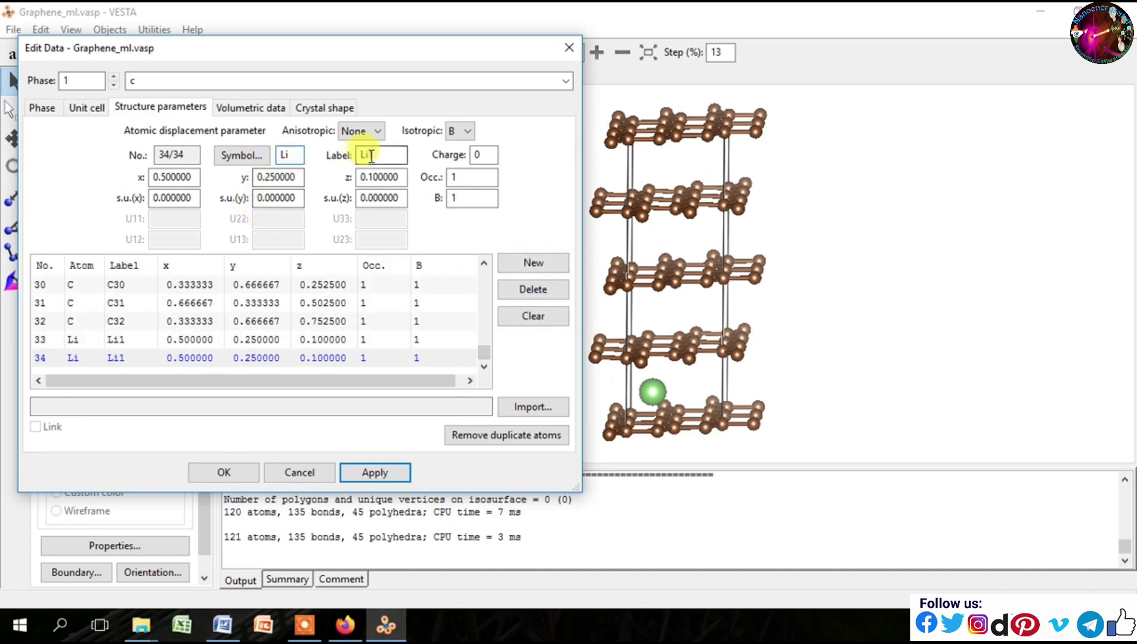
{"action": "key", "text": "BackSpace"}
{"action": "type", "text": "2"}
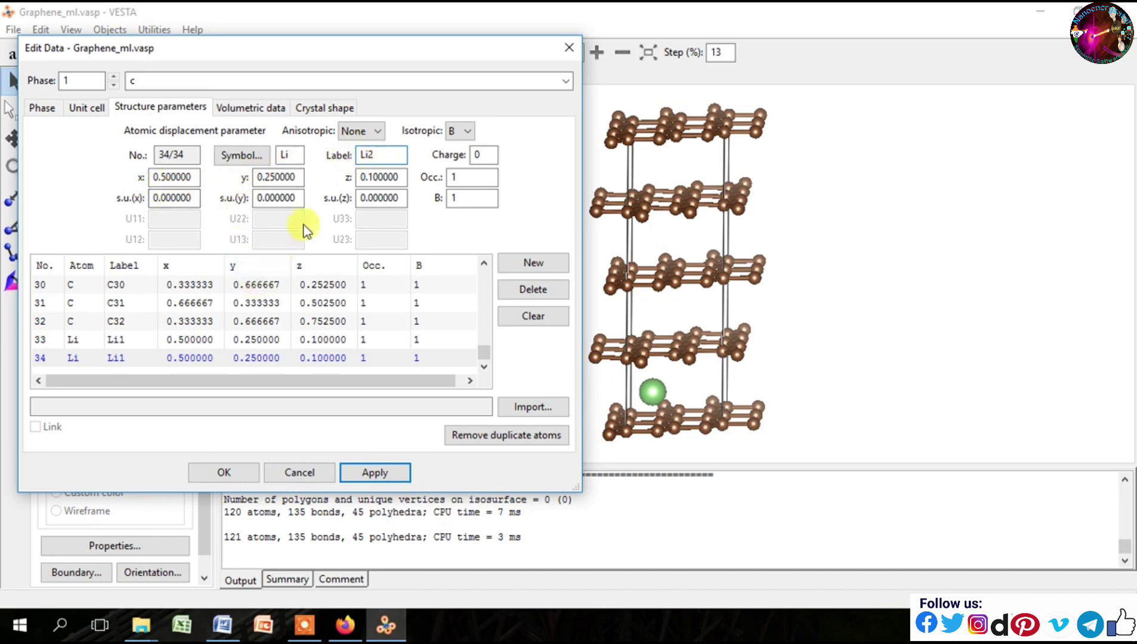
- Set the Li2 atom's z coordinate to 0.75 and apply it
{"action": "left_click", "coordinate": [376, 177]}
{"action": "key", "text": "BackSpace"}
{"action": "type", "text": "75"}
{"action": "key", "text": "Delete"}
{"action": "left_click", "coordinate": [376, 474]}
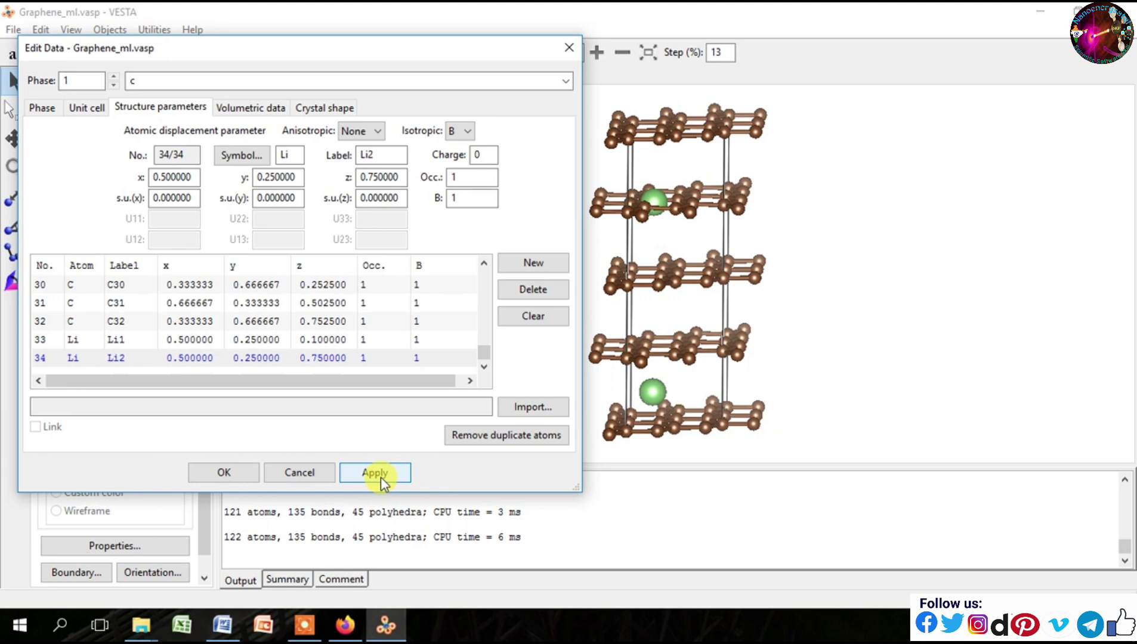
- Set the Li2 atom's z coordinate to 0.1 and apply it
{"action": "left_click", "coordinate": [377, 179]}
{"action": "key", "text": "BackSpace"}
{"action": "key", "text": "BackSpace"}
{"action": "type", "text": "1"}
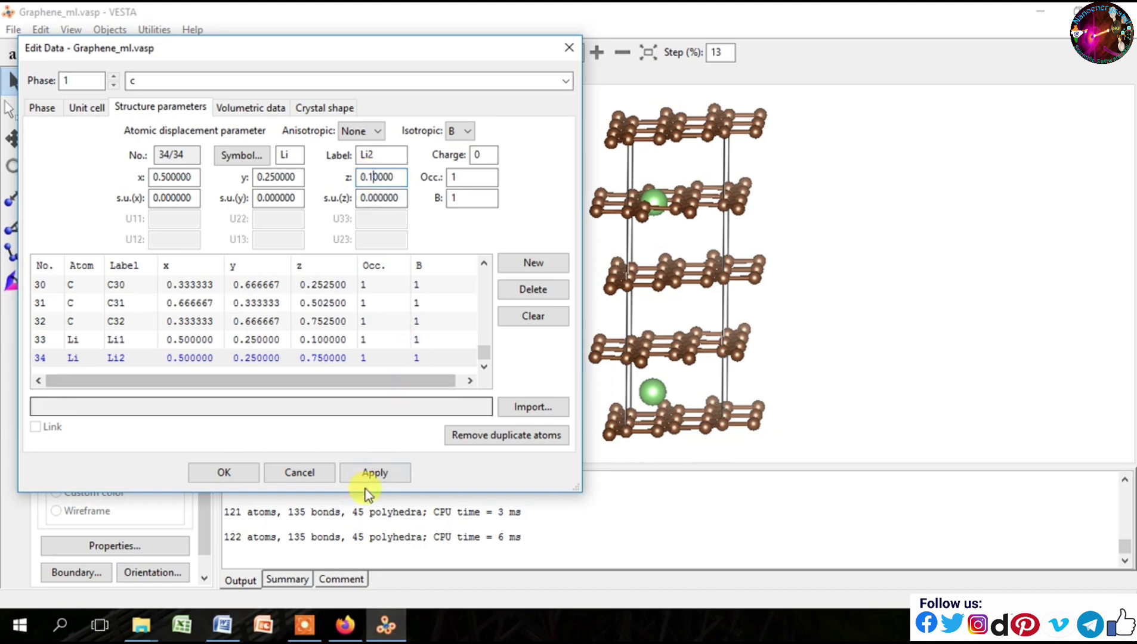
{"action": "left_click", "coordinate": [371, 473]}
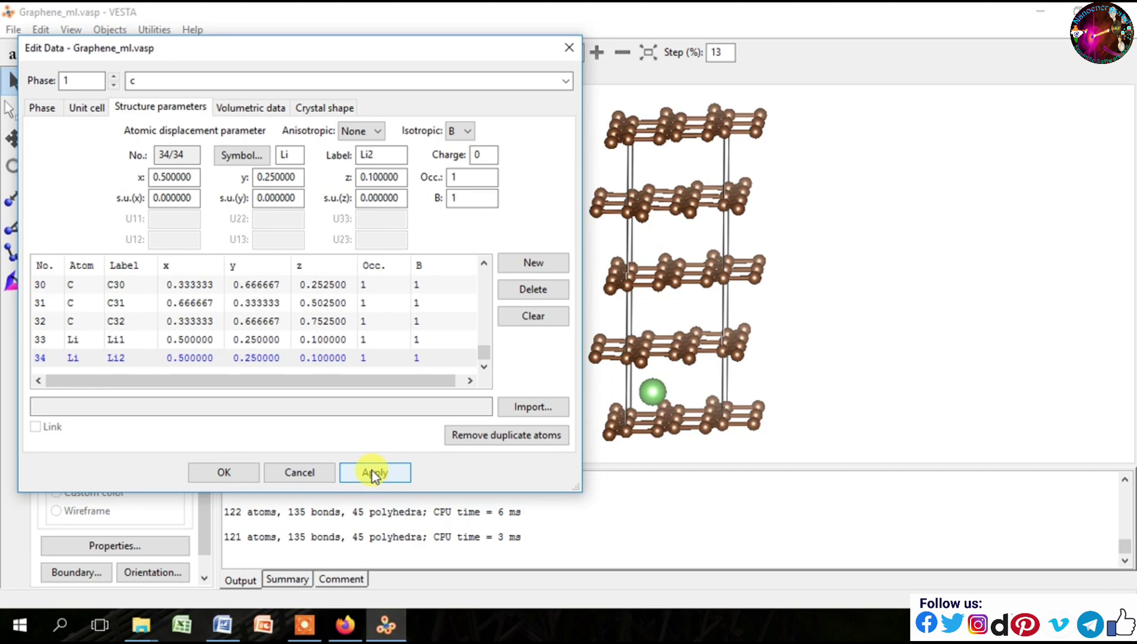
- Set the Li2 atom's y coordinate to 0.75 and apply it
{"action": "left_click", "coordinate": [272, 176]}
{"action": "key", "text": "BackSpace"}
{"action": "type", "text": "7"}
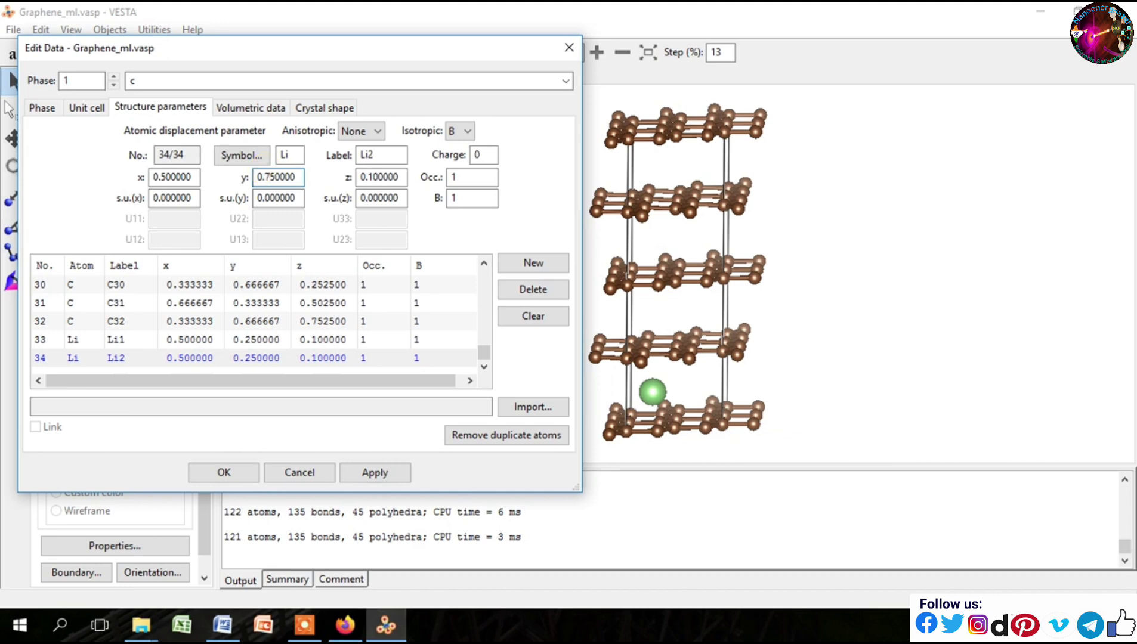
{"action": "left_click", "coordinate": [384, 474]}
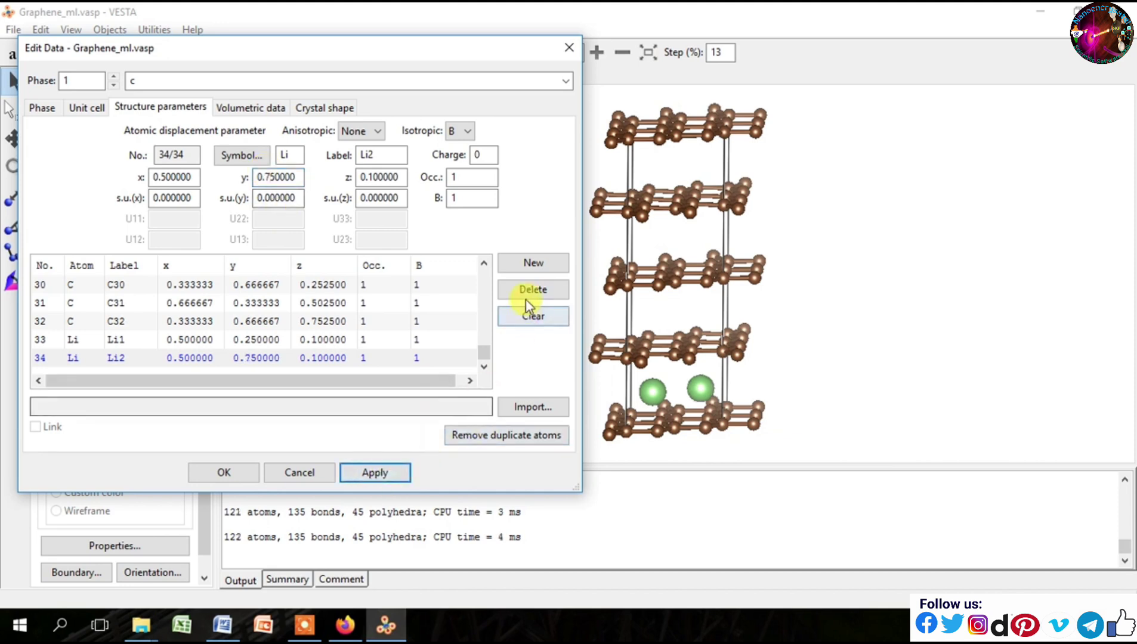
- Add another lithium atom labelled Li3, set its z coordinate to 0.6 and apply the change
{"action": "left_click", "coordinate": [536, 262]}
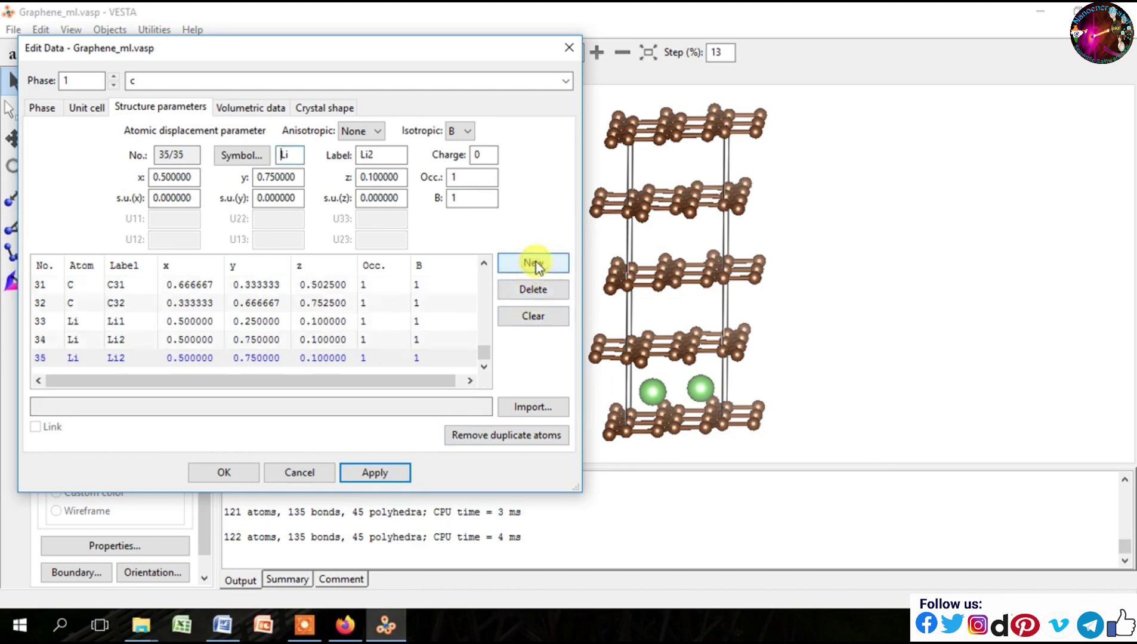
{"action": "left_click", "coordinate": [381, 155]}
{"action": "key", "text": "BackSpace"}
{"action": "type", "text": "3"}
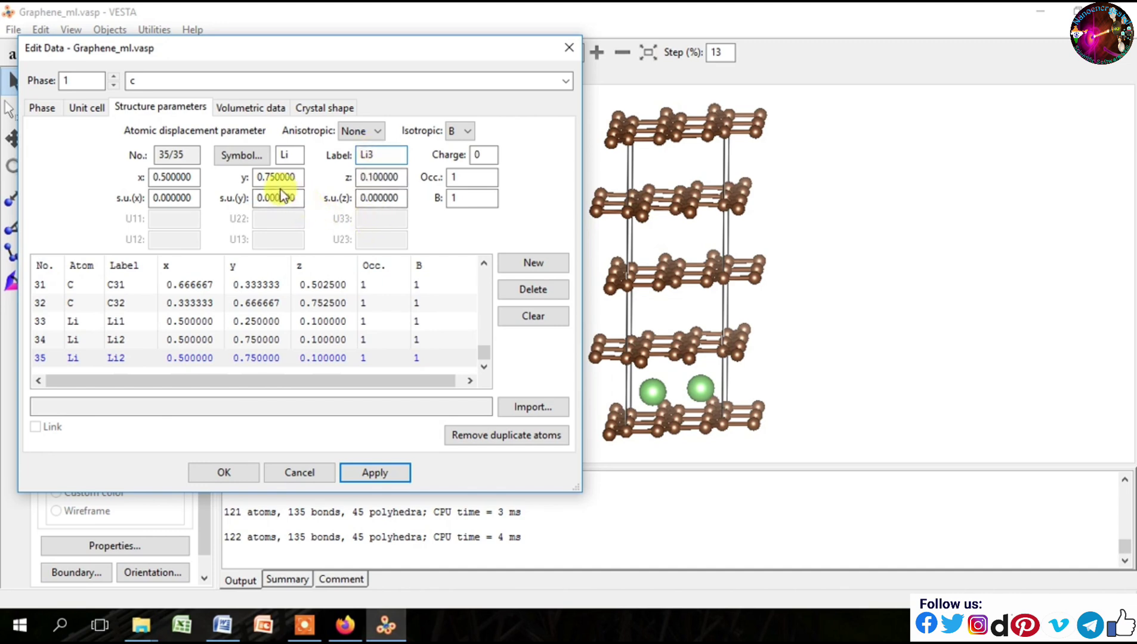
{"action": "left_click", "coordinate": [376, 178]}
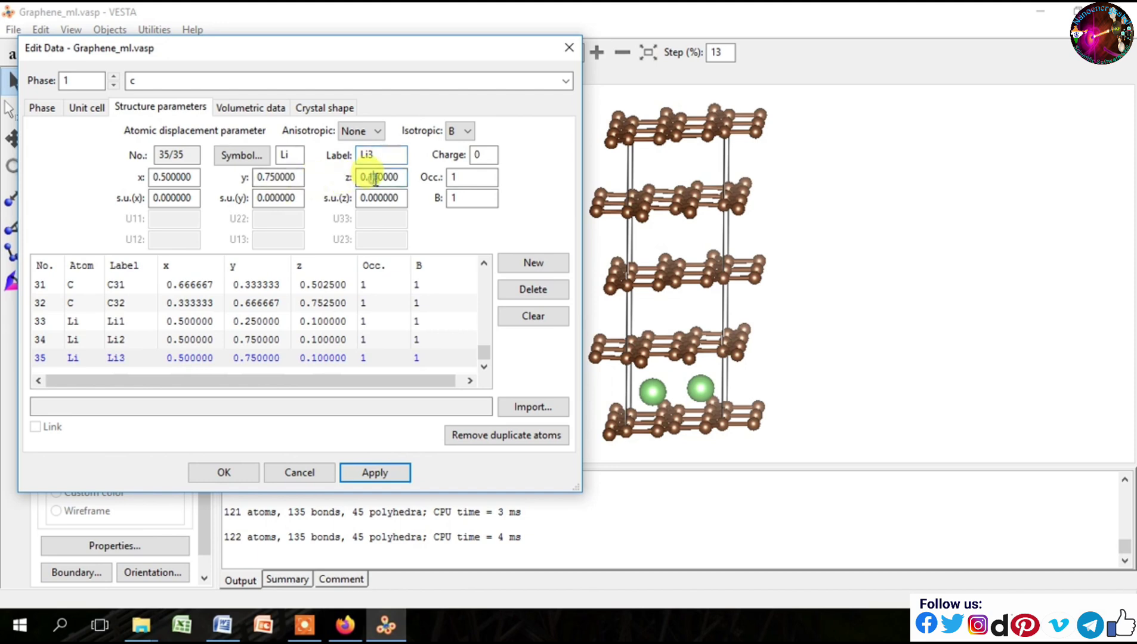
{"action": "key", "text": "BackSpace"}
{"action": "type", "text": "6"}
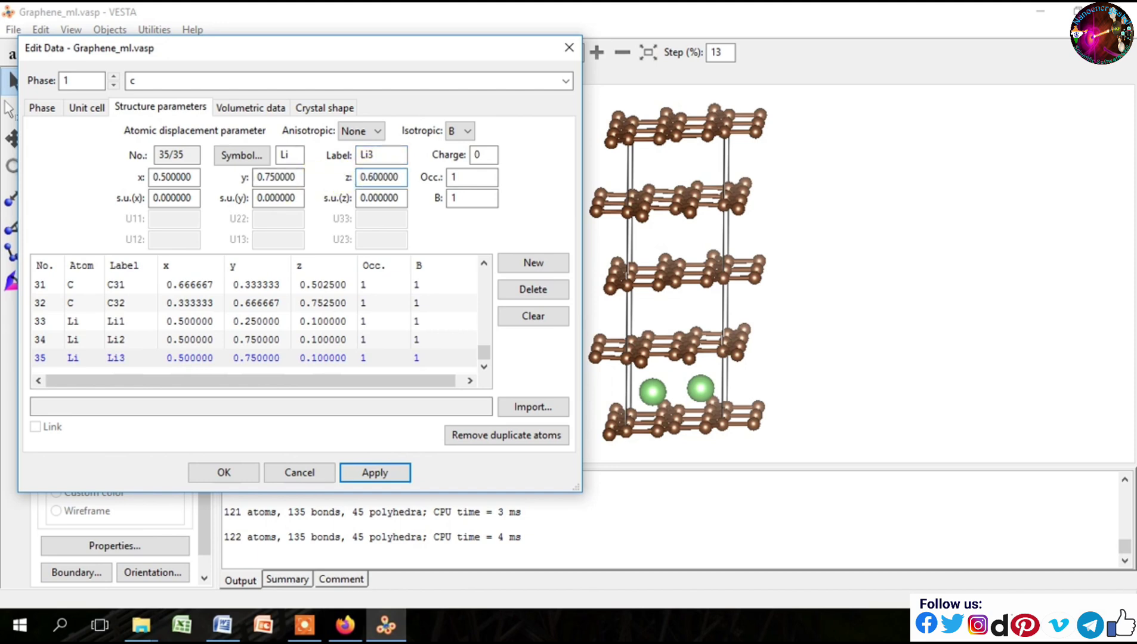
{"action": "left_click", "coordinate": [377, 473]}
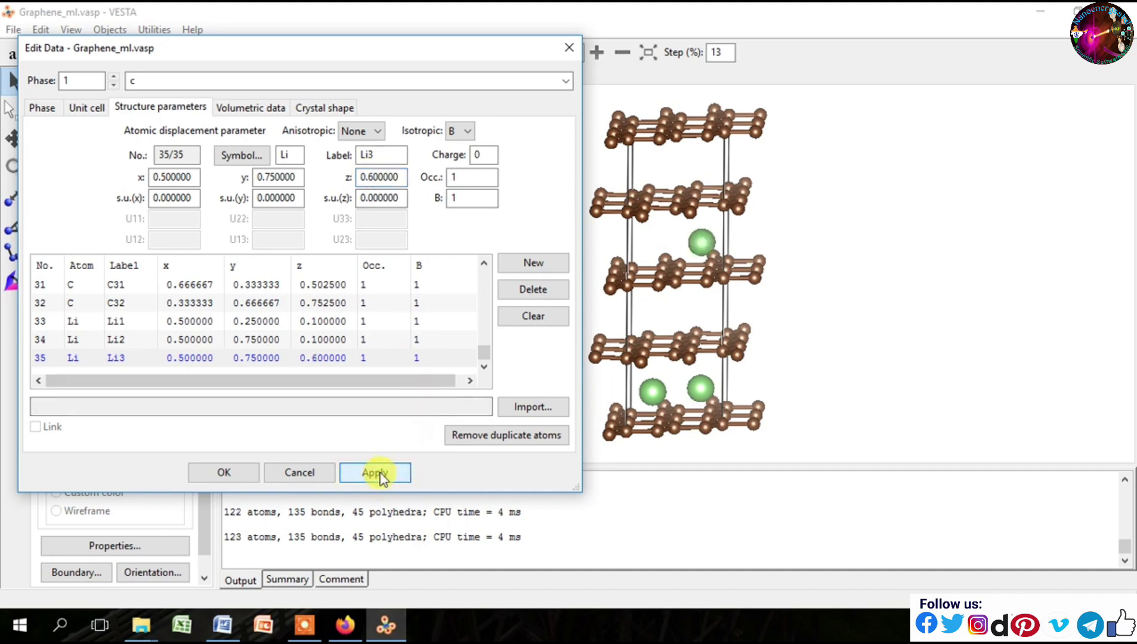
- Add a further lithium atom labelled Li4, set its y coordinate to 0.25 and apply the change
{"action": "left_click", "coordinate": [514, 266]}
{"action": "double_click", "coordinate": [379, 156]}
{"action": "key", "text": "BackSpace"}
{"action": "type", "text": "4"}
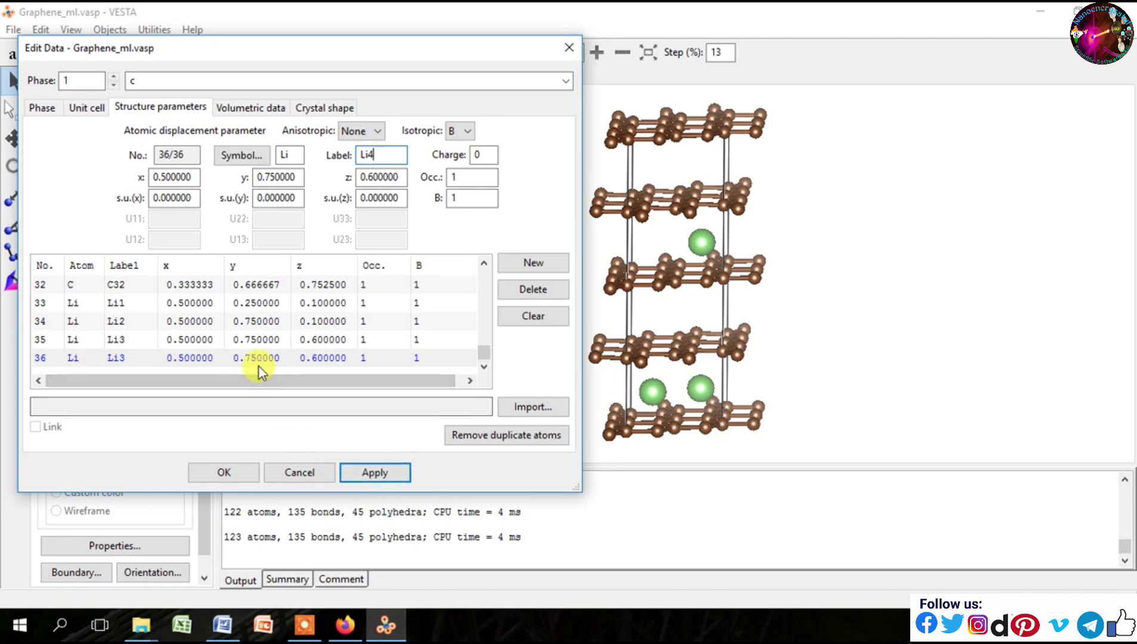
{"action": "left_click", "coordinate": [270, 178]}
{"action": "key", "text": "BackSpace"}
{"action": "type", "text": "2"}
{"action": "left_click", "coordinate": [385, 474]}
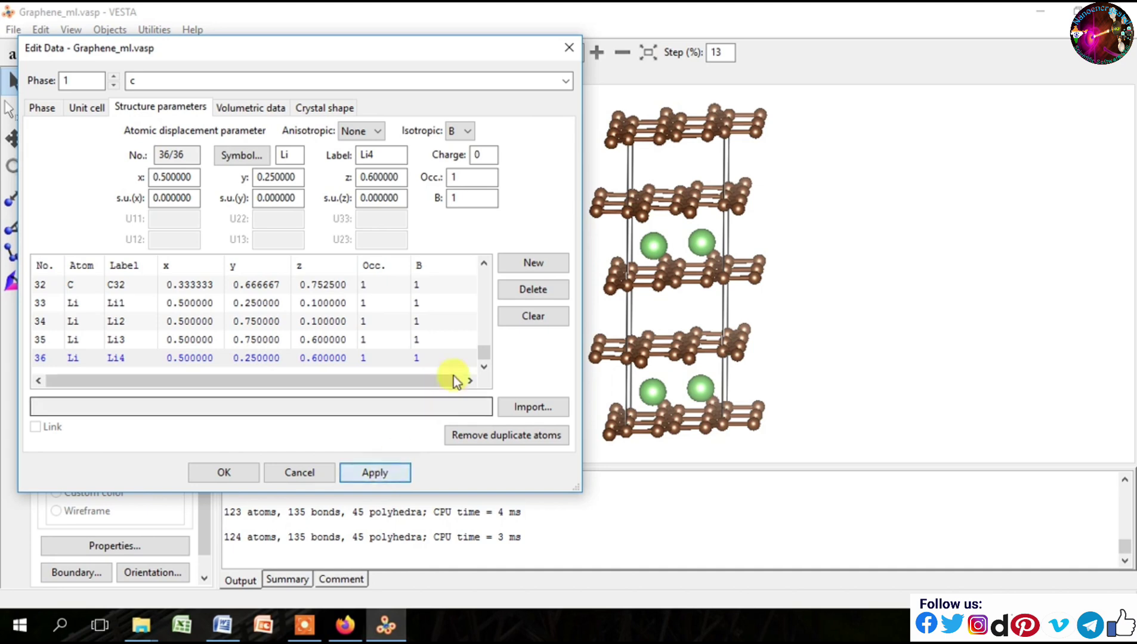
- Add a new atom to the structure parameters, choose sodium (Na) as its element and label it Na1
{"action": "left_click", "coordinate": [542, 269]}
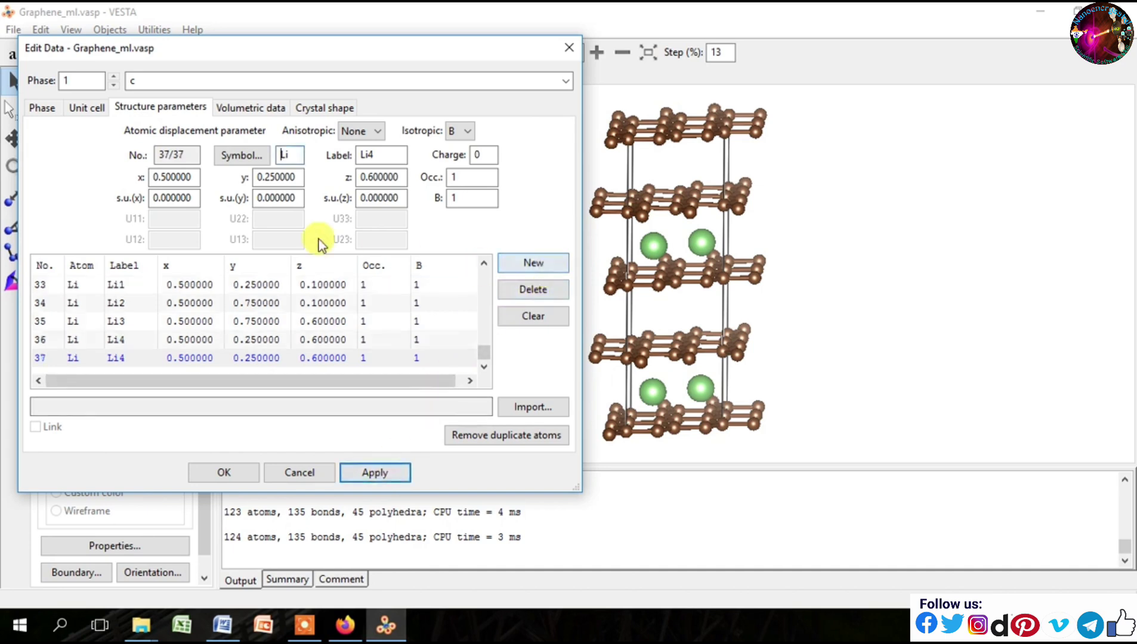
{"action": "left_click", "coordinate": [241, 155]}
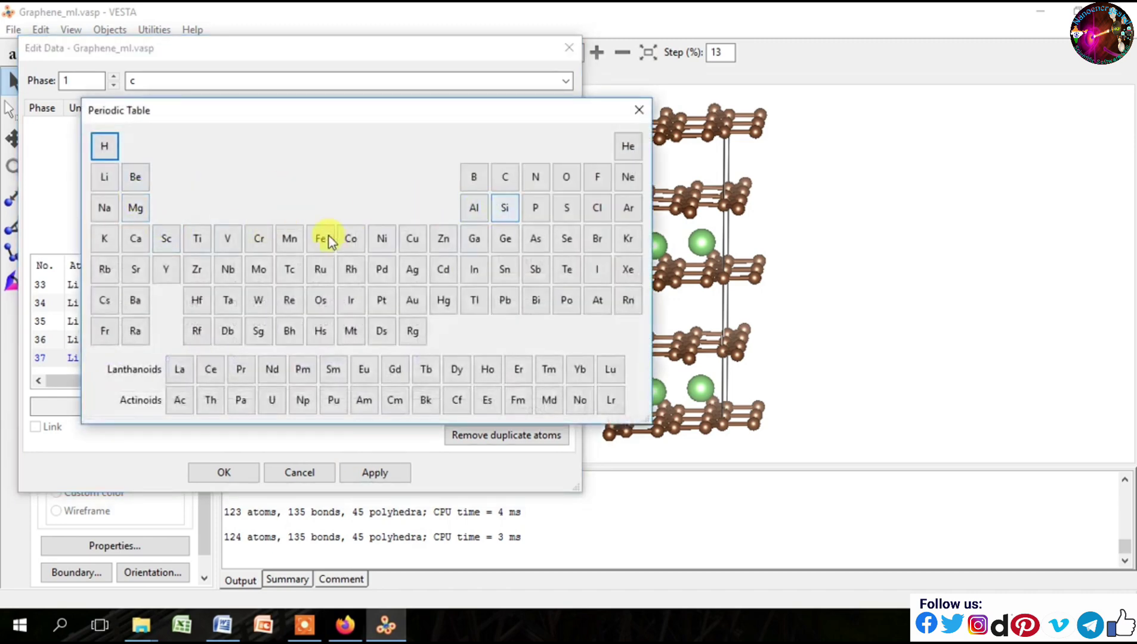
{"action": "left_click", "coordinate": [106, 208]}
{"action": "left_click", "coordinate": [372, 155]}
{"action": "left_click_drag", "start_coordinate": [372, 155], "coordinate": [360, 162]}
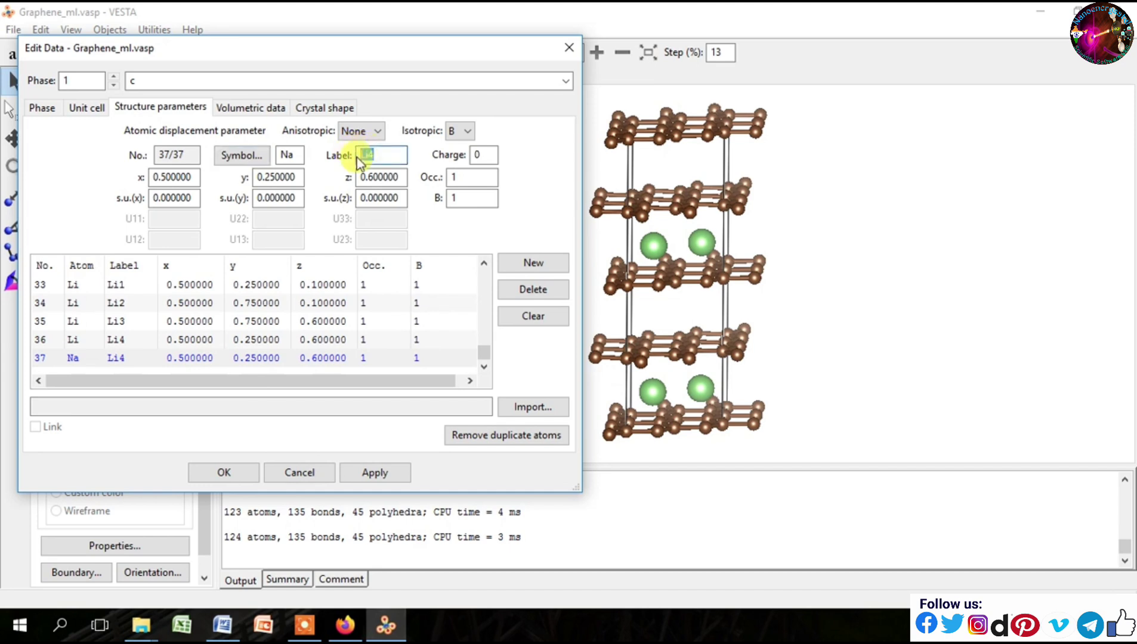
{"action": "type", "text": "N"}
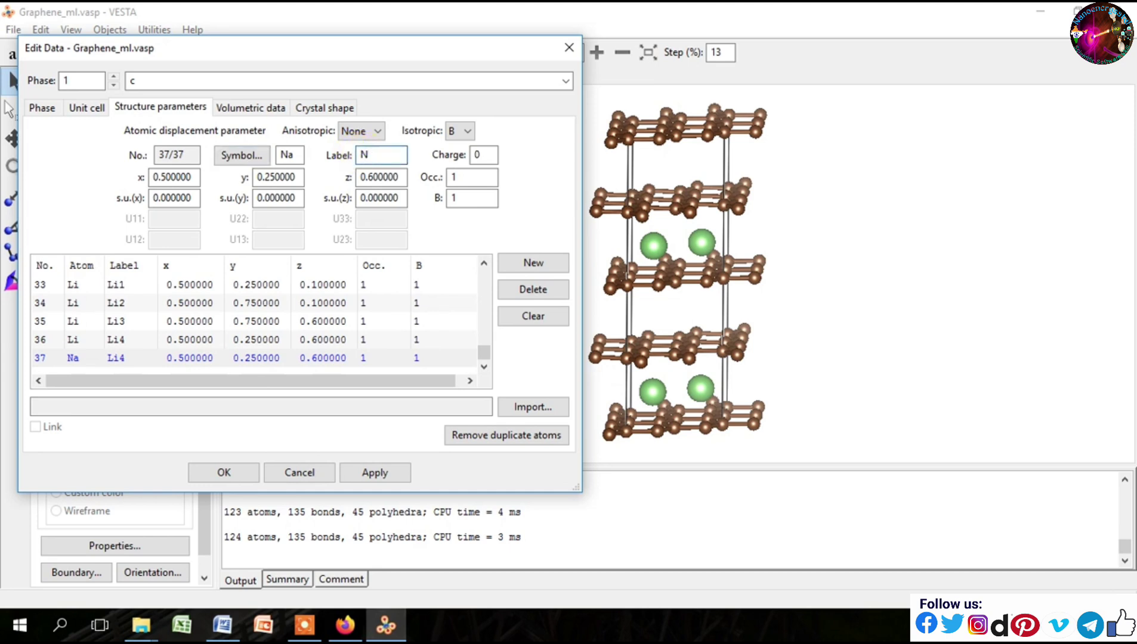
{"action": "type", "text": "a1"}
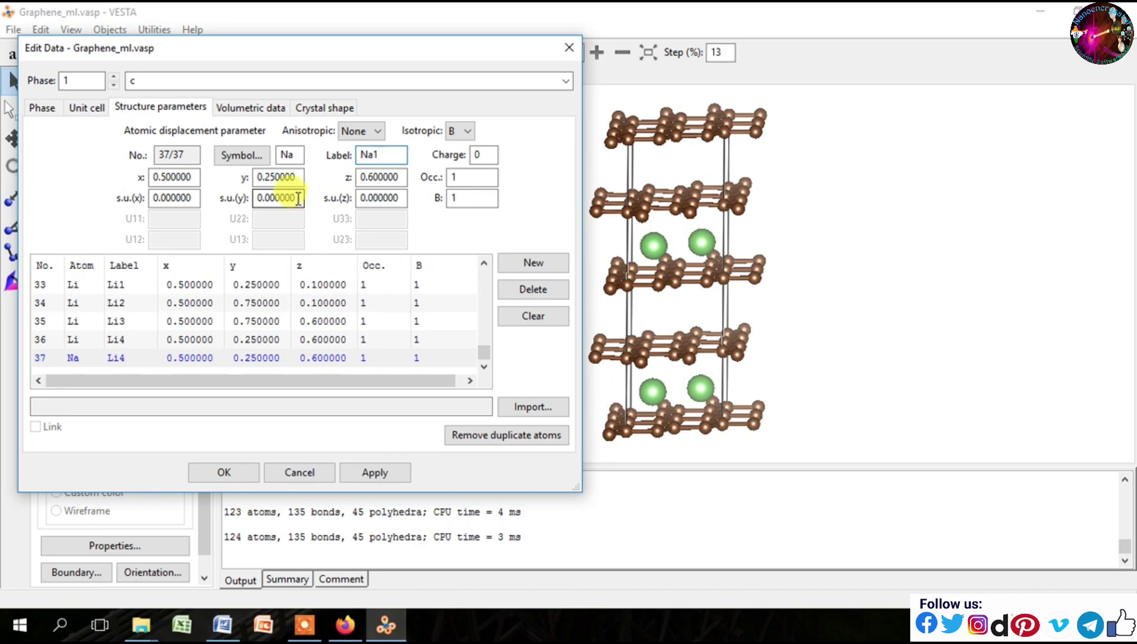
- Set the Na1 atom's coordinates to y 0.5 and z 0.35, and apply them
{"action": "left_click", "coordinate": [273, 177]}
{"action": "key", "text": "BackSpace"}
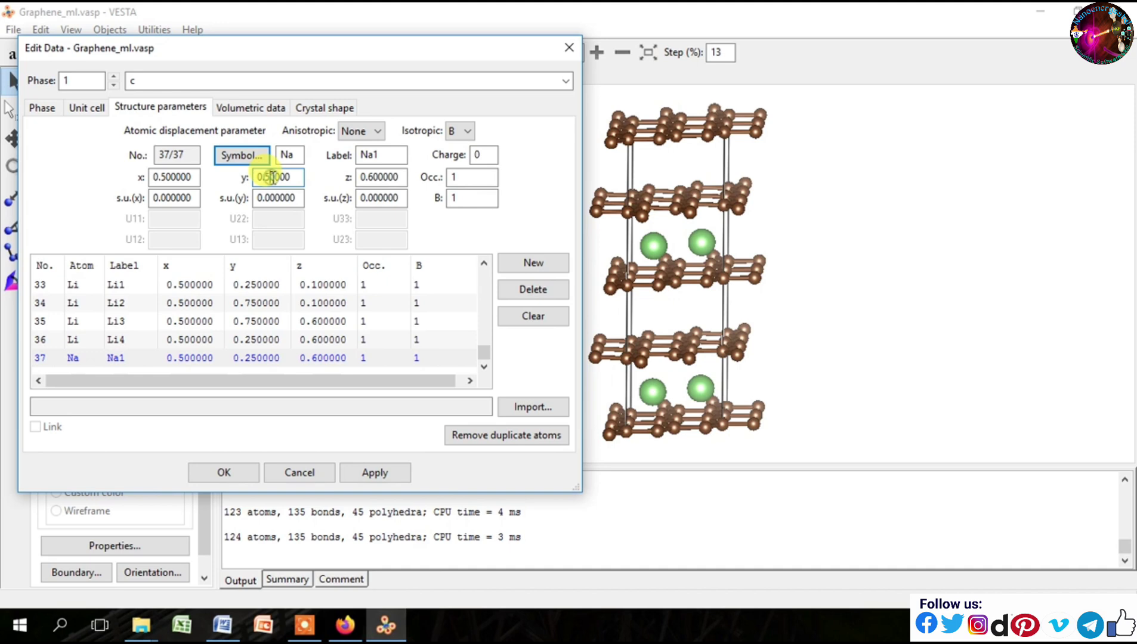
{"action": "left_click", "coordinate": [365, 178]}
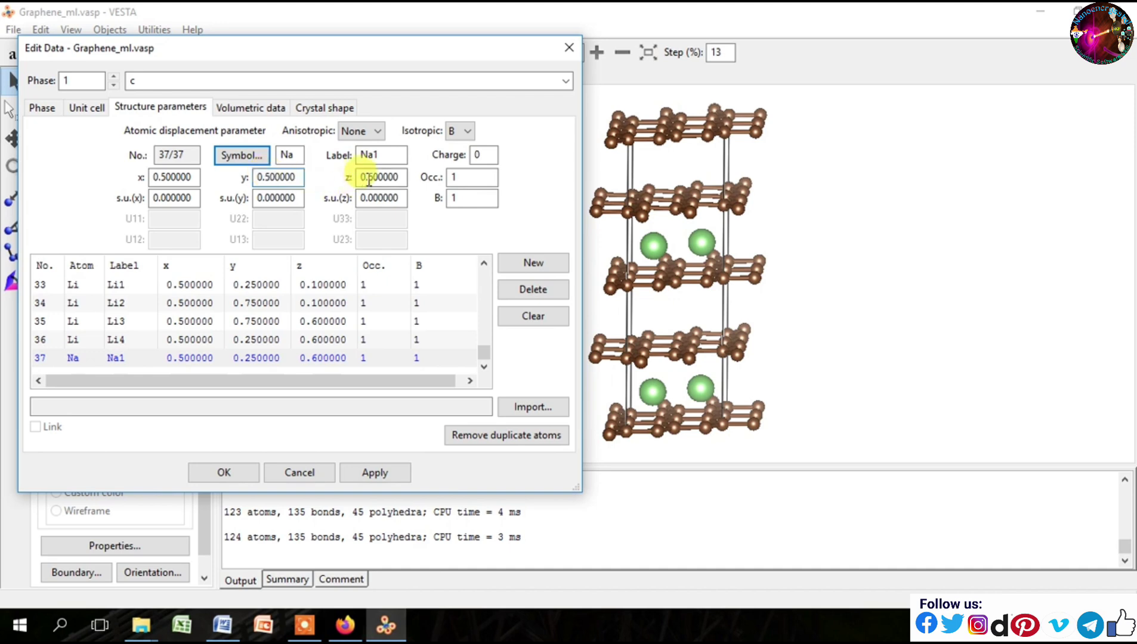
{"action": "key", "text": "BackSpace"}
{"action": "type", "text": "35"}
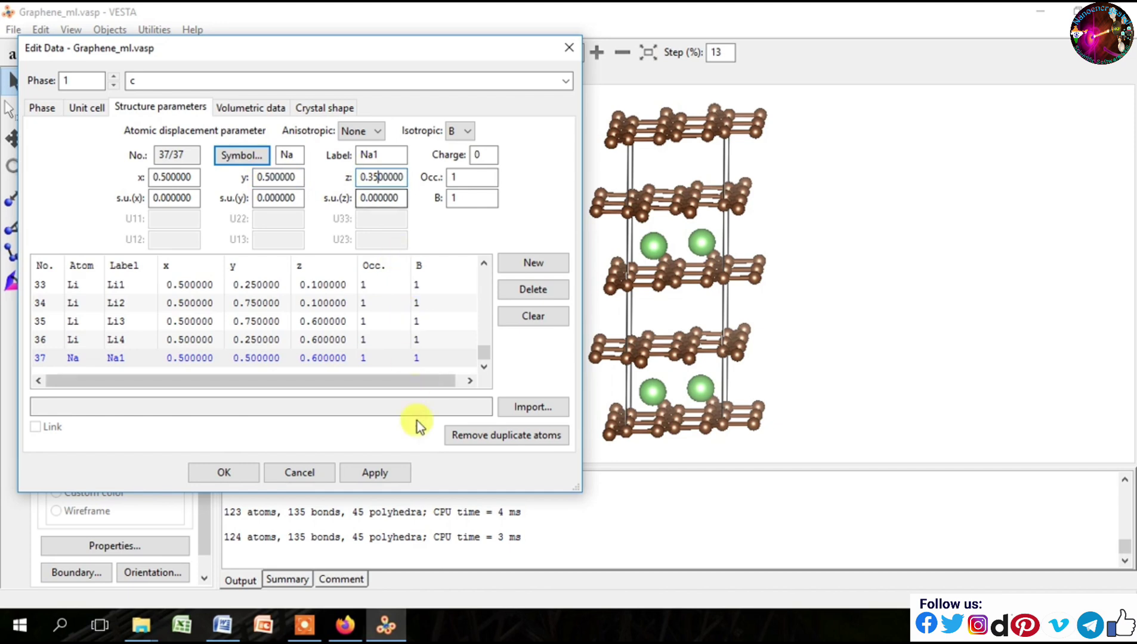
{"action": "left_click", "coordinate": [385, 474]}
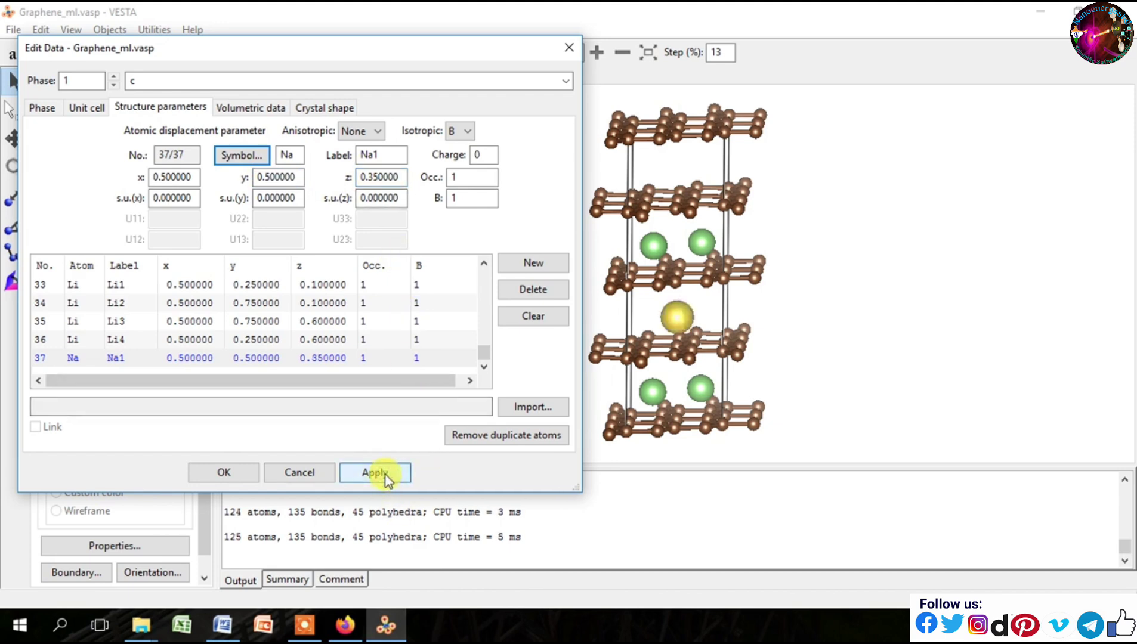
- Add a second sodium atom labelled Na2 with z 0.85, apply it and accept the structure data edits
{"action": "left_click", "coordinate": [537, 269]}
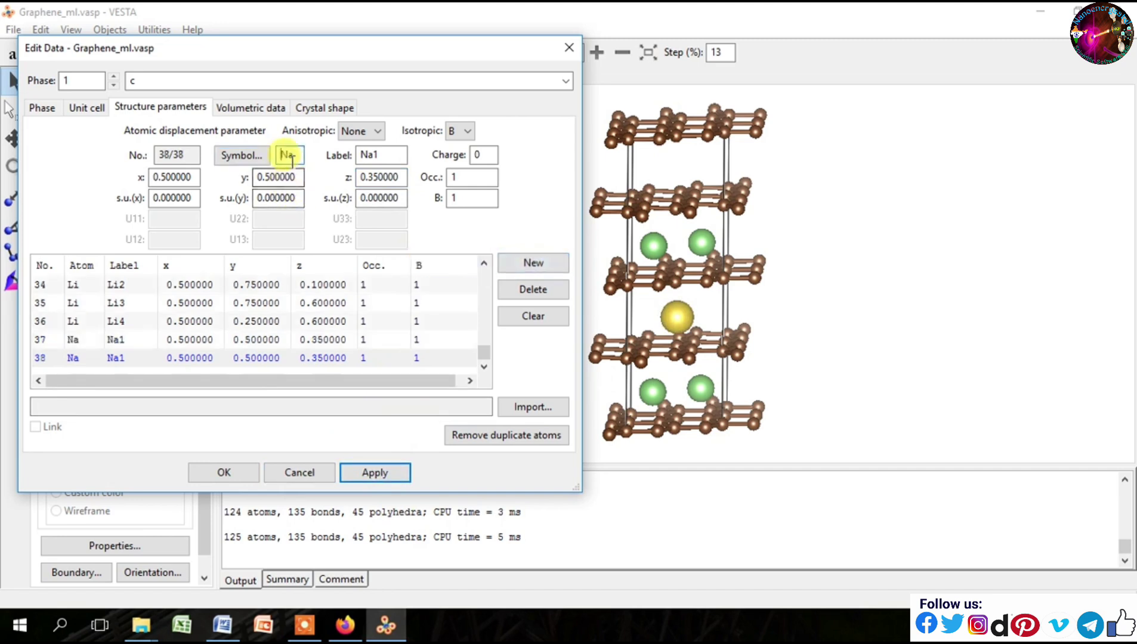
{"action": "double_click", "coordinate": [371, 156]}
{"action": "type", "text": "Na2"}
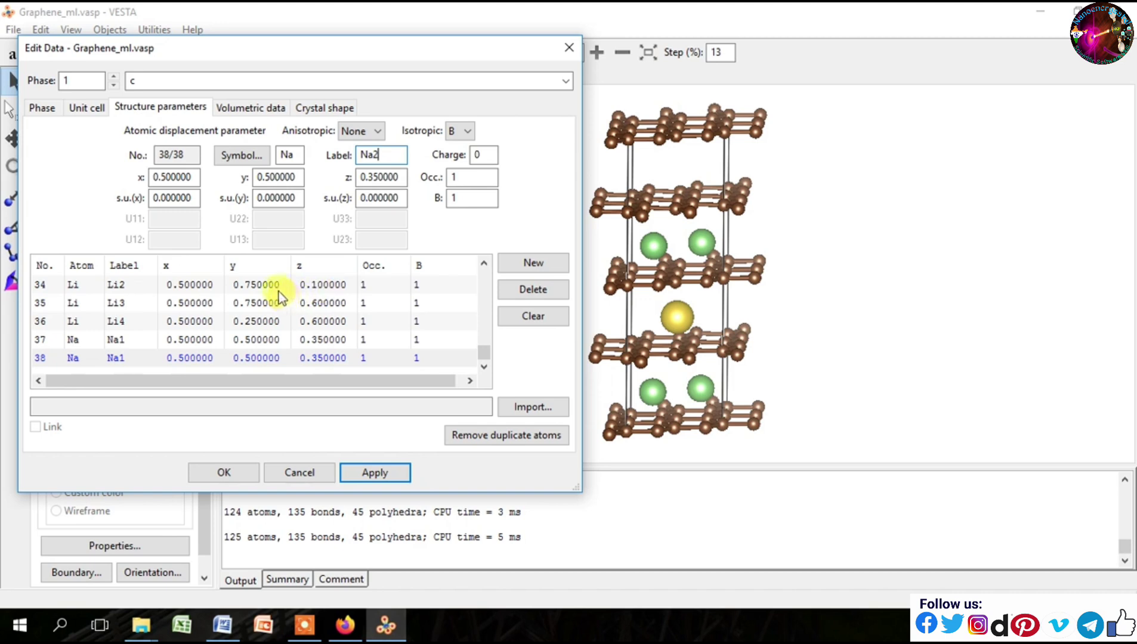
{"action": "left_click", "coordinate": [376, 178]}
{"action": "type", "text": "8"}
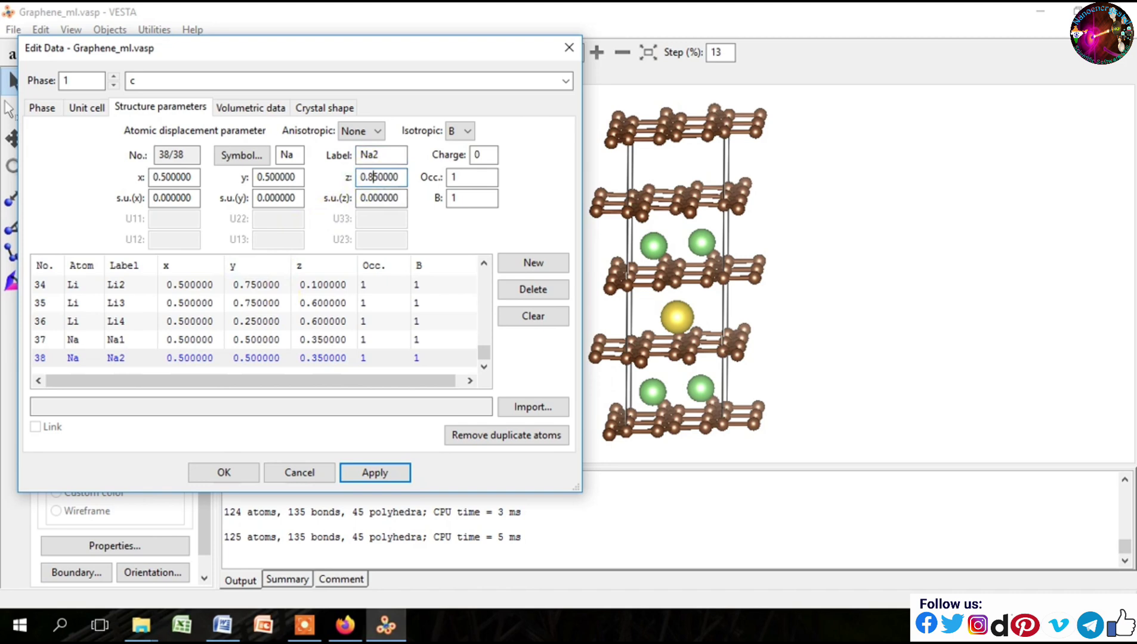
{"action": "left_click", "coordinate": [376, 472]}
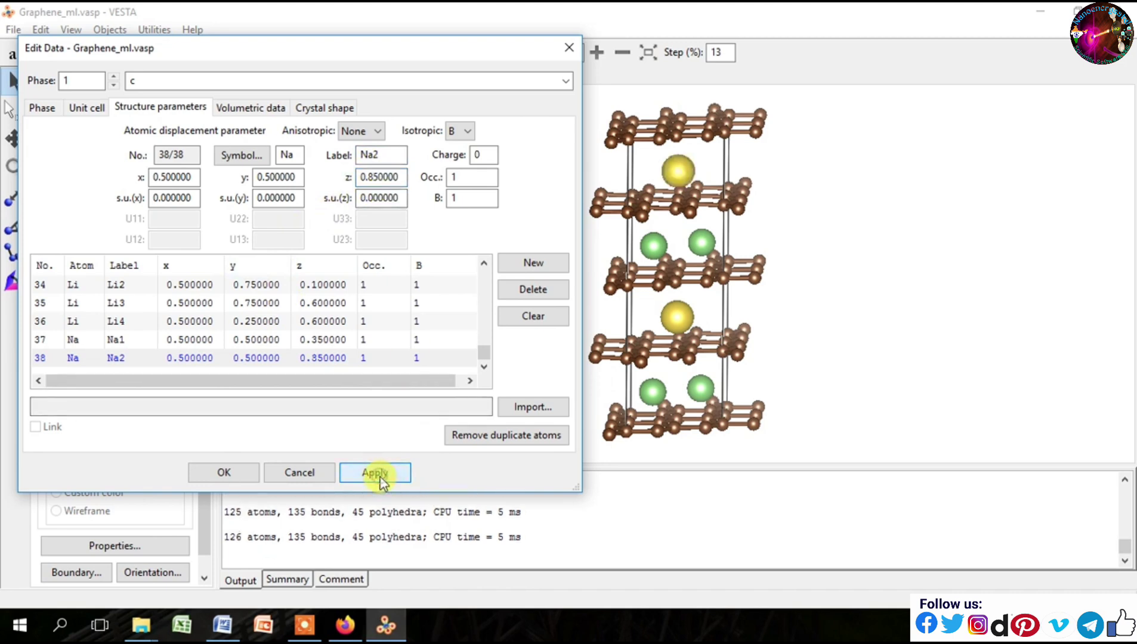
{"action": "left_click", "coordinate": [224, 473]}
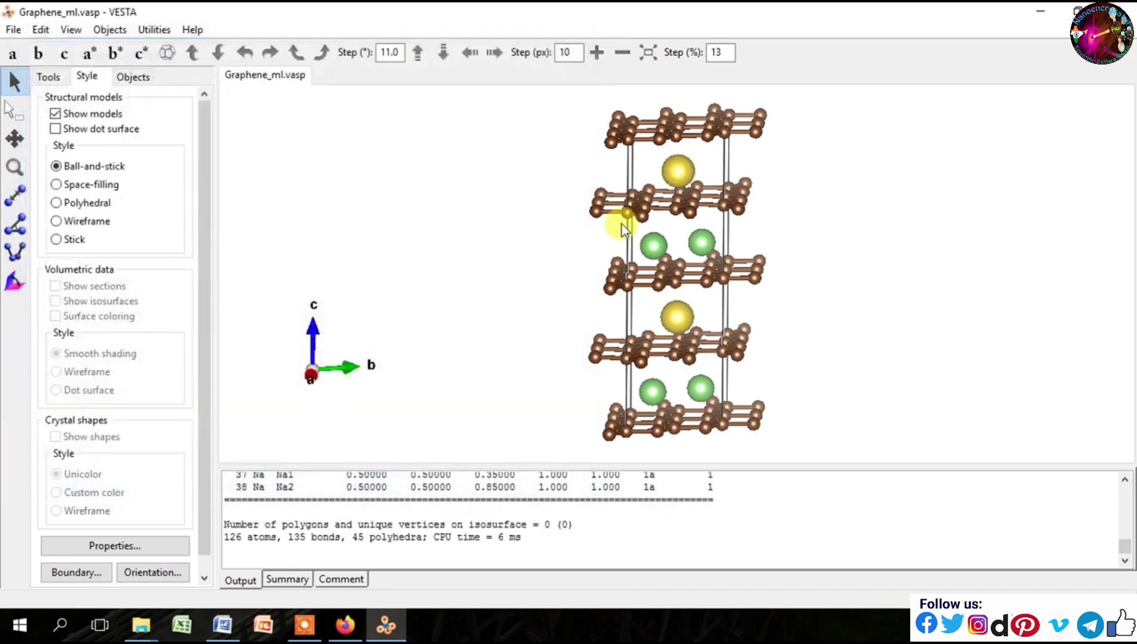
- Delete the C–C bond definition from the structure's bond list and accept the change
{"action": "left_click_drag", "start_coordinate": [571, 208], "coordinate": [570, 205]}
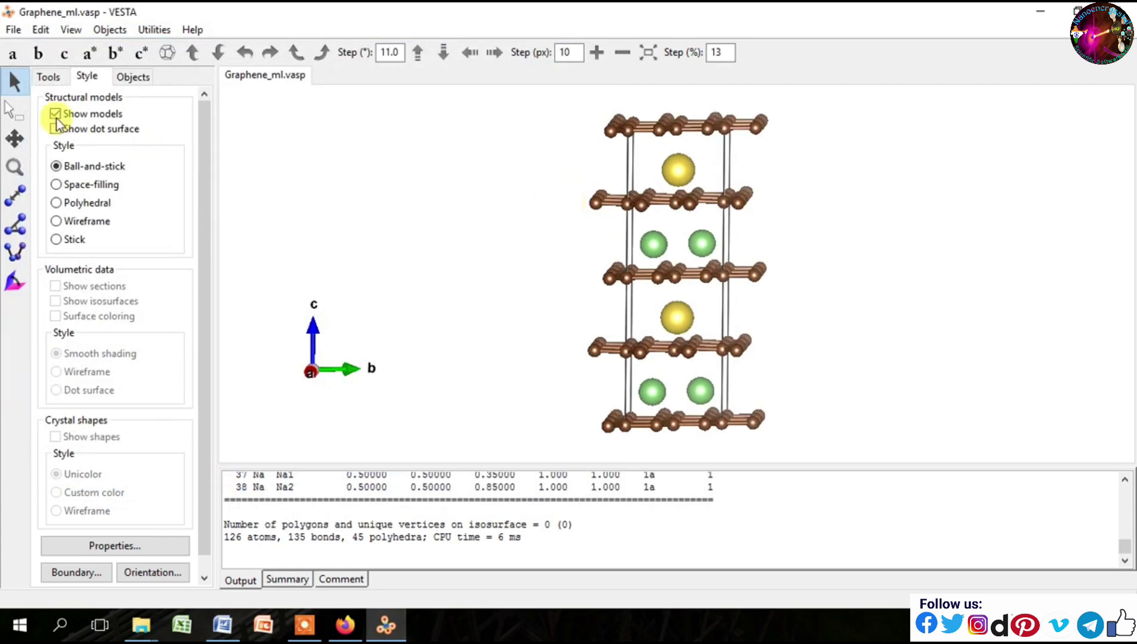
{"action": "left_click", "coordinate": [40, 30]}
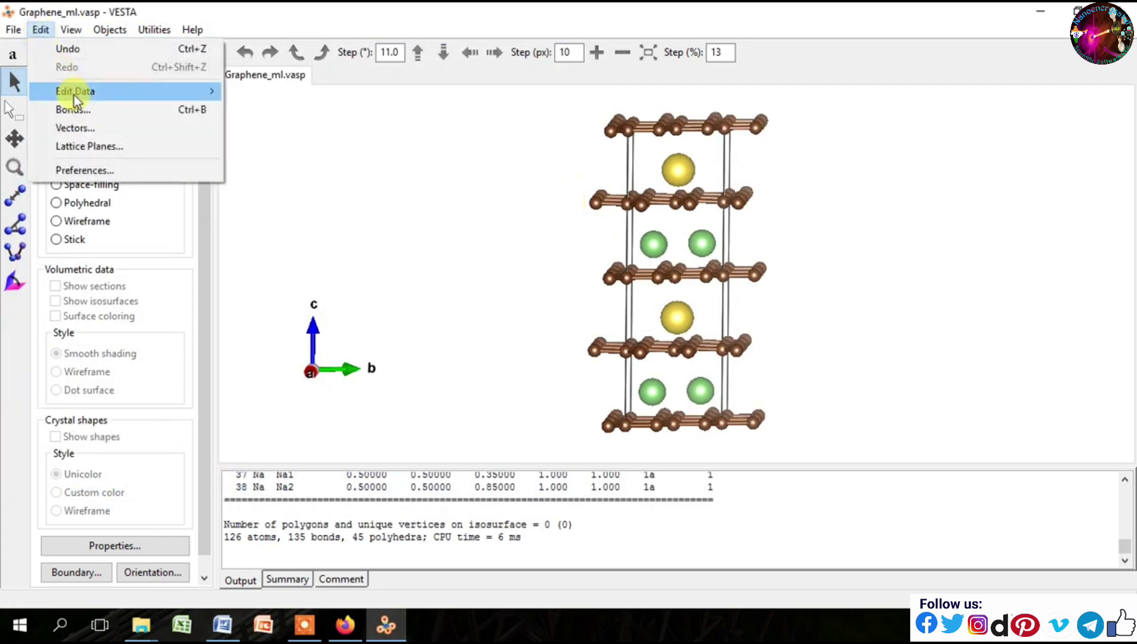
{"action": "mouse_move", "coordinate": [74, 94]}
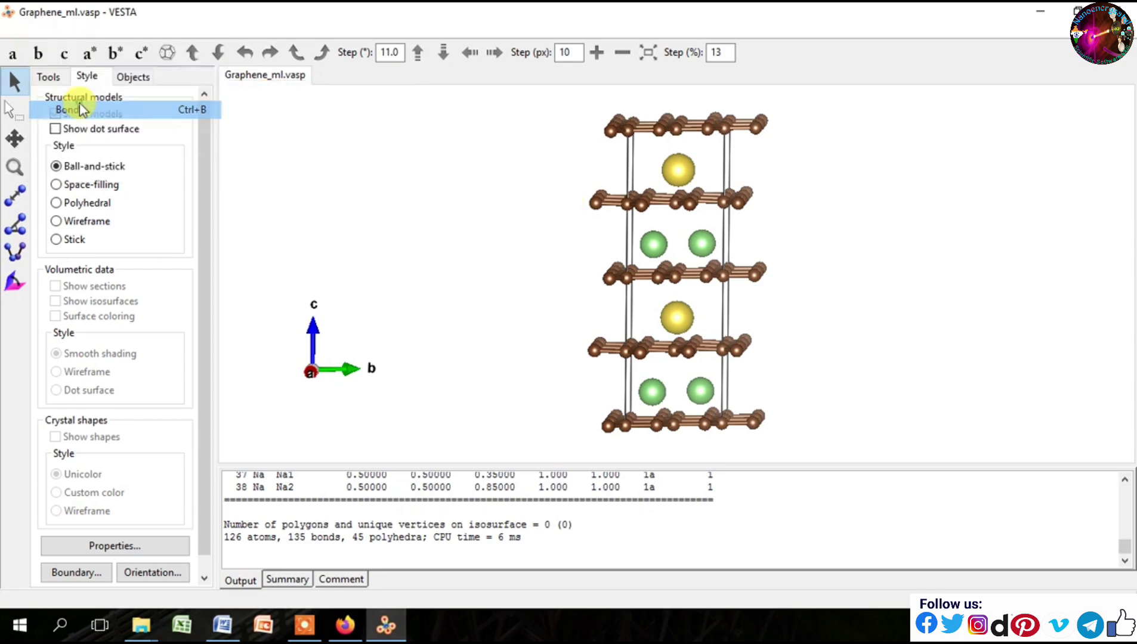
{"action": "left_click", "coordinate": [81, 110]}
{"action": "left_click", "coordinate": [230, 263]}
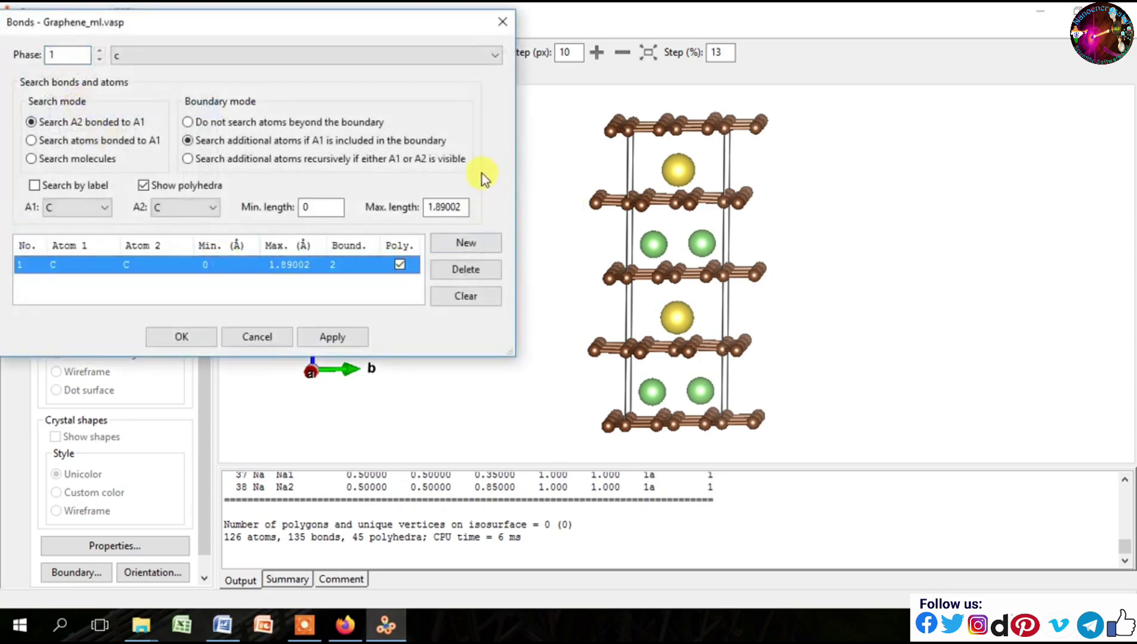
{"action": "left_click", "coordinate": [456, 271]}
{"action": "left_click", "coordinate": [196, 341]}
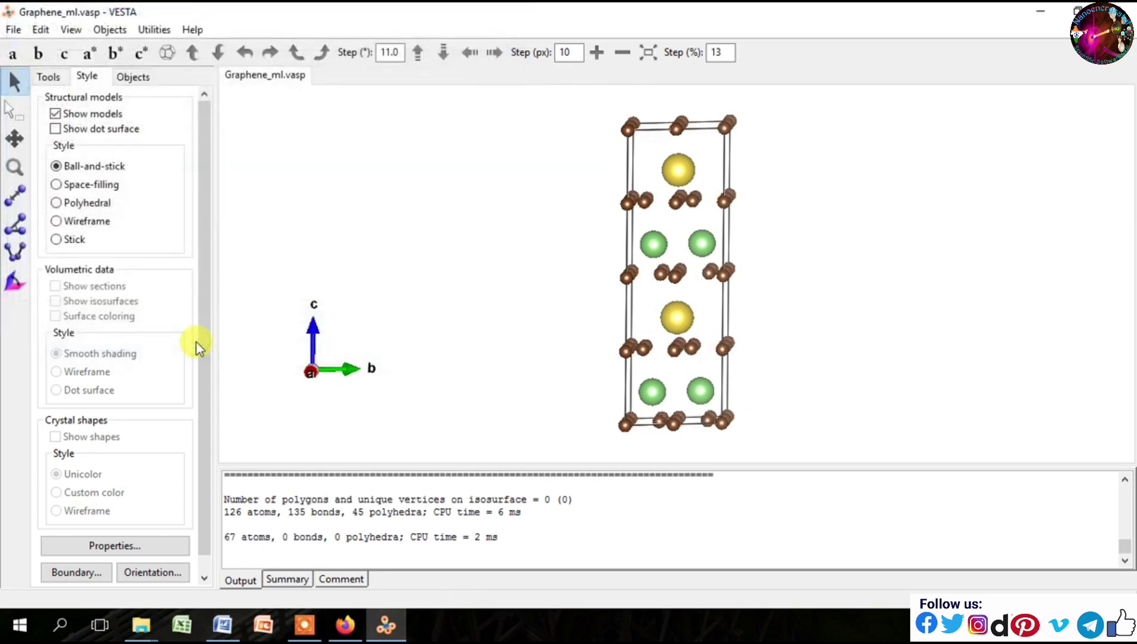
- Preview the structure in the space-filling style, and return it to the ball-and-stick style
{"action": "mouse_move", "coordinate": [560, 274]}
{"action": "left_mouse_down"}
{"action": "mouse_move", "coordinate": [533, 281]}
{"action": "mouse_move", "coordinate": [552, 281]}
{"action": "left_mouse_up"}
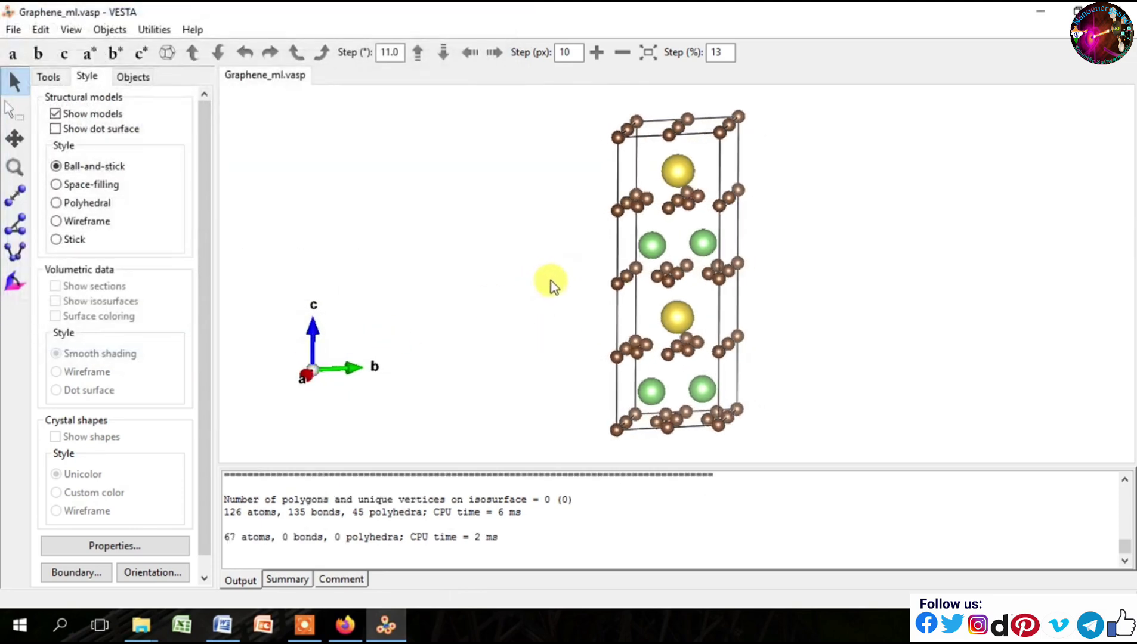
{"action": "left_click", "coordinate": [98, 186]}
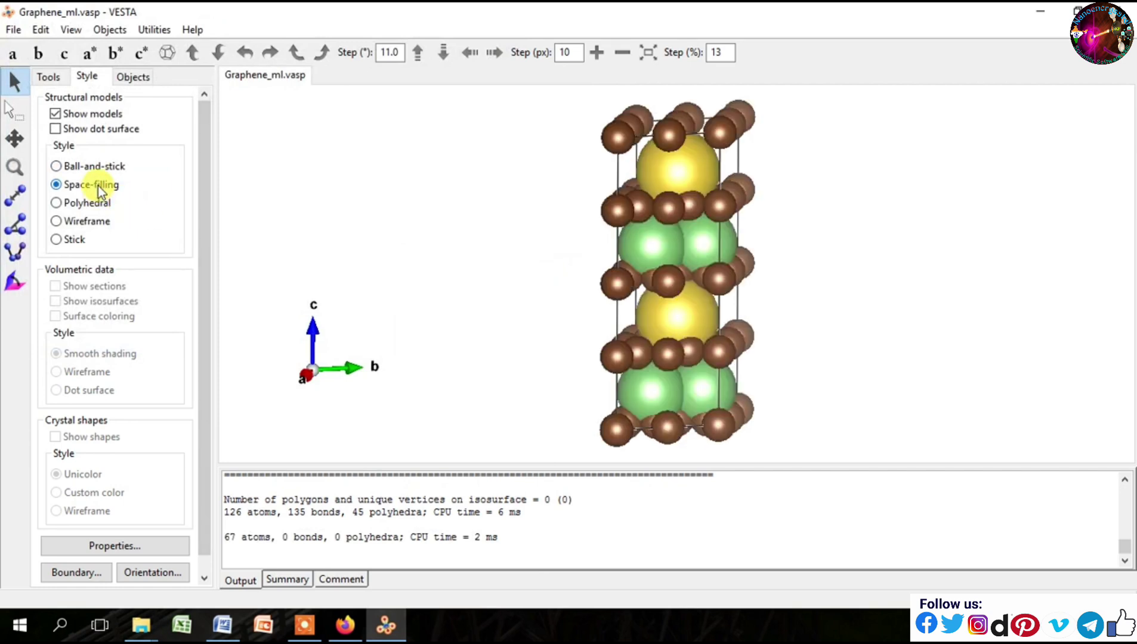
{"action": "left_click", "coordinate": [101, 167]}
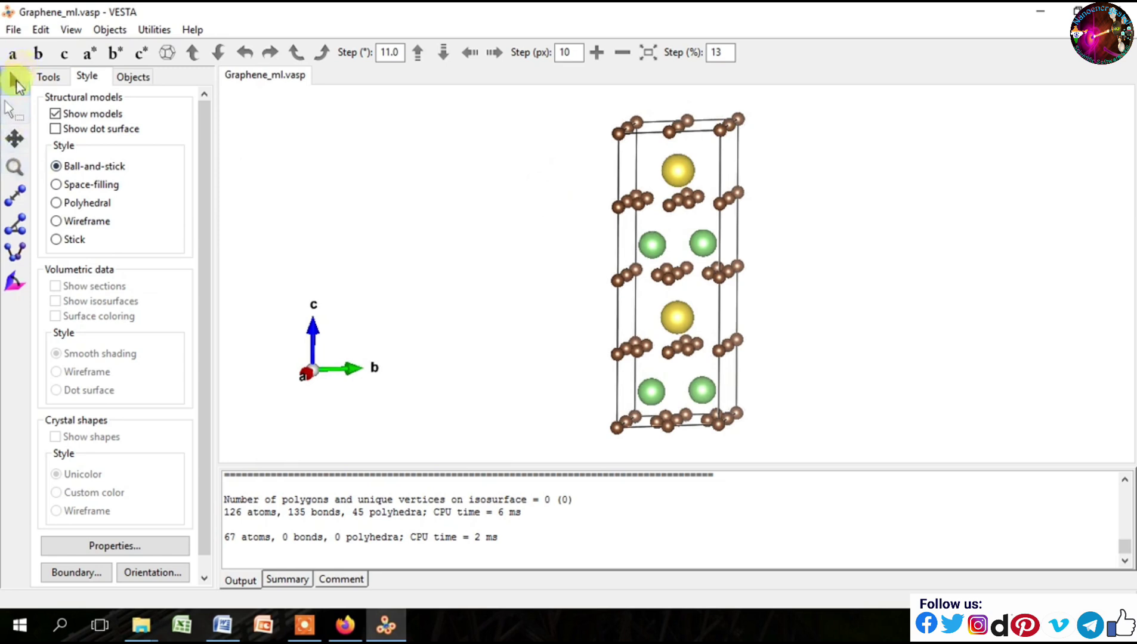
- Select all carbon atoms in the topmost layer of the cell and delete them
{"action": "left_click", "coordinate": [13, 110]}
{"action": "left_click_drag", "start_coordinate": [565, 108], "coordinate": [763, 137]}
{"action": "key", "text": "Delete"}
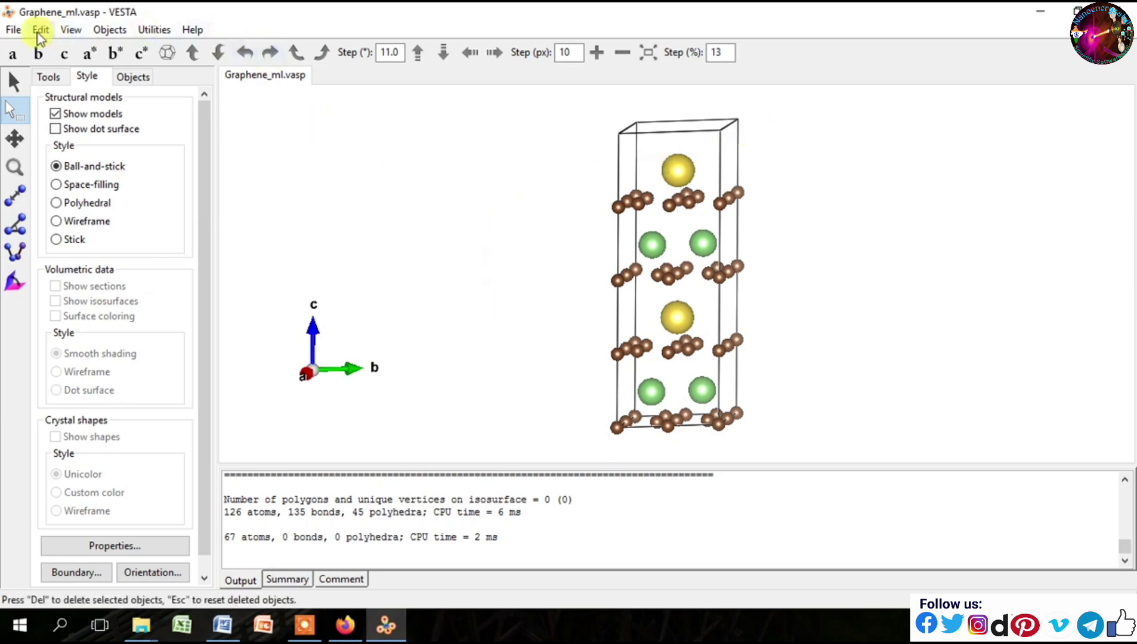
- Start a data export of the structure and enter Graphene_ml_Li_Na_Inter as the file name
{"action": "left_click", "coordinate": [13, 29]}
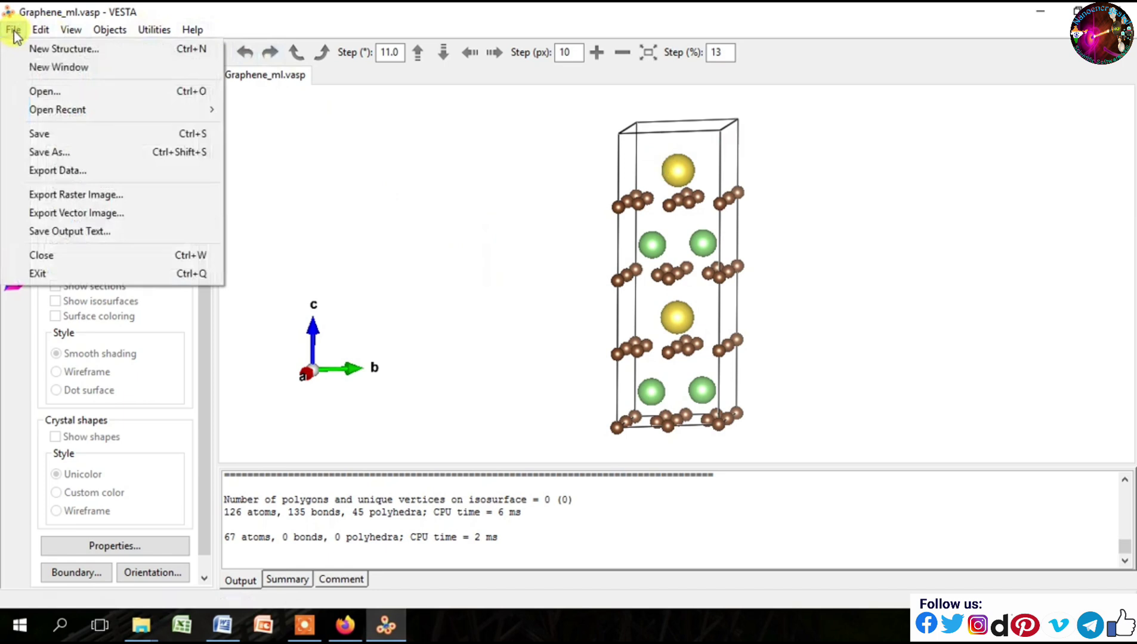
{"action": "left_click", "coordinate": [51, 171]}
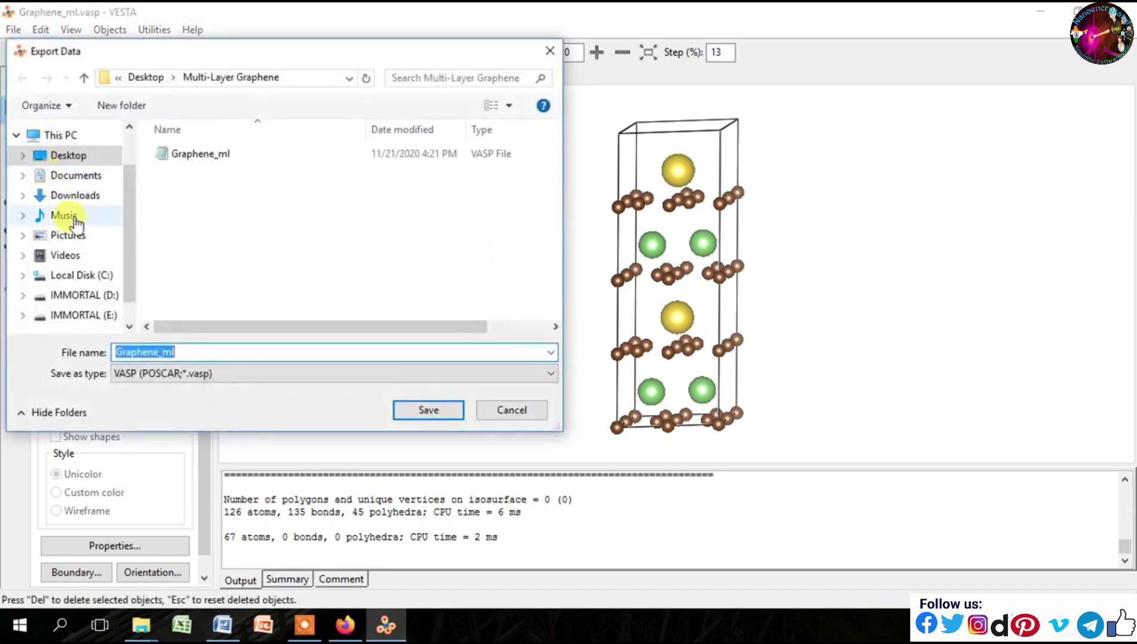
{"action": "left_click", "coordinate": [202, 353]}
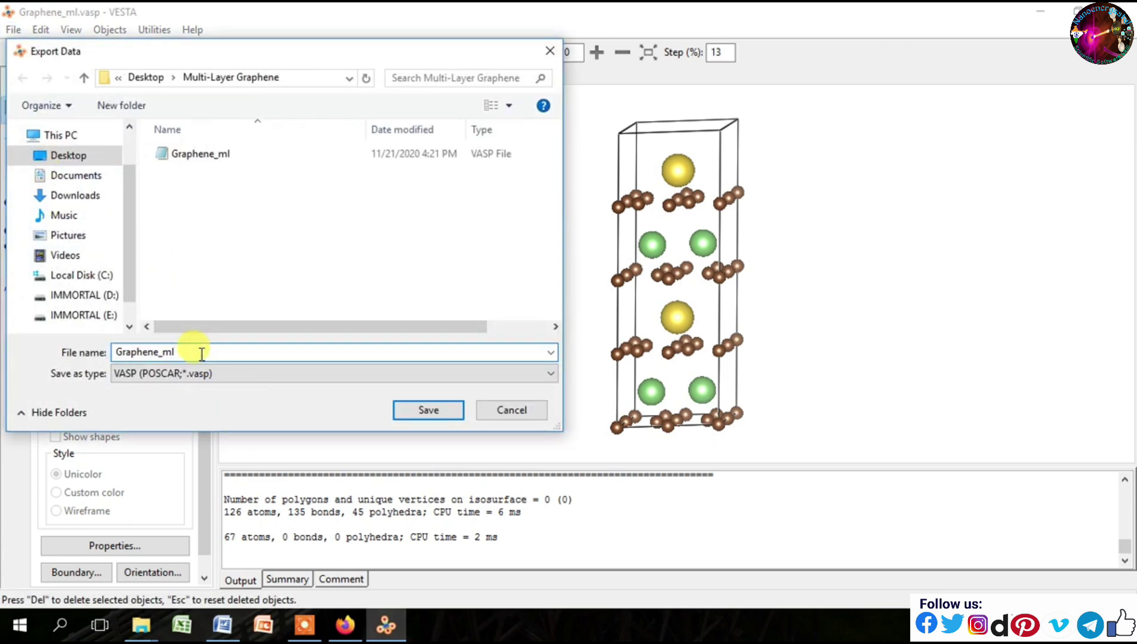
{"action": "type", "text": "_"}
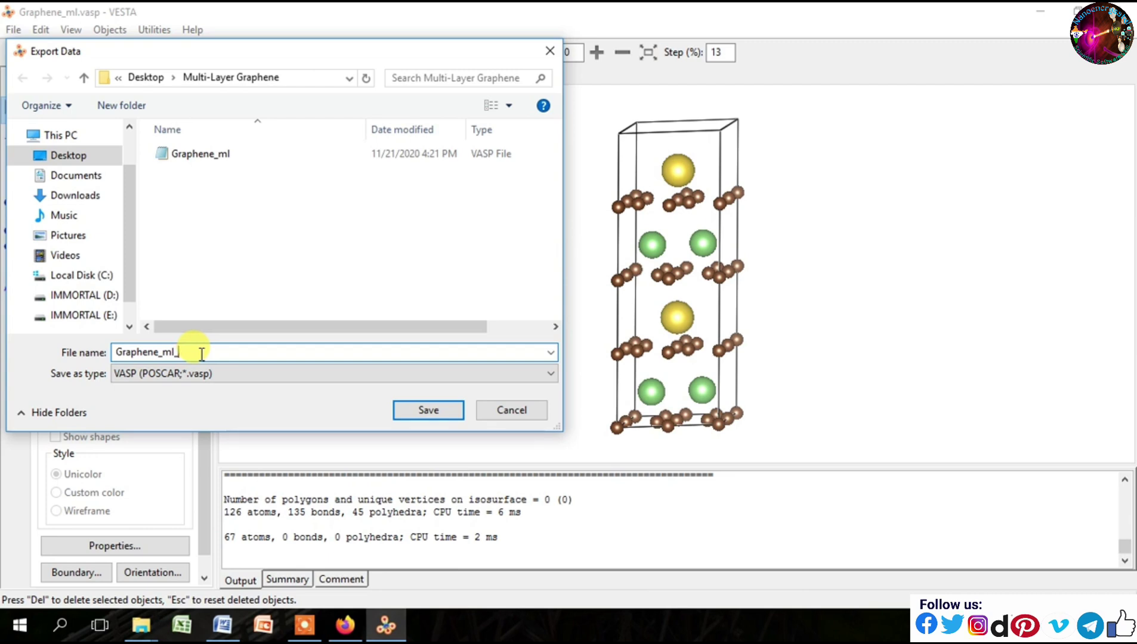
{"action": "type", "text": "li_na_Inter"}
{"action": "left_click", "coordinate": [193, 353]}
{"action": "key", "text": "BackSpace"}
{"action": "type", "text": "N"}
{"action": "left_click", "coordinate": [182, 352]}
{"action": "key", "text": "BackSpace"}
{"action": "type", "text": "L"}
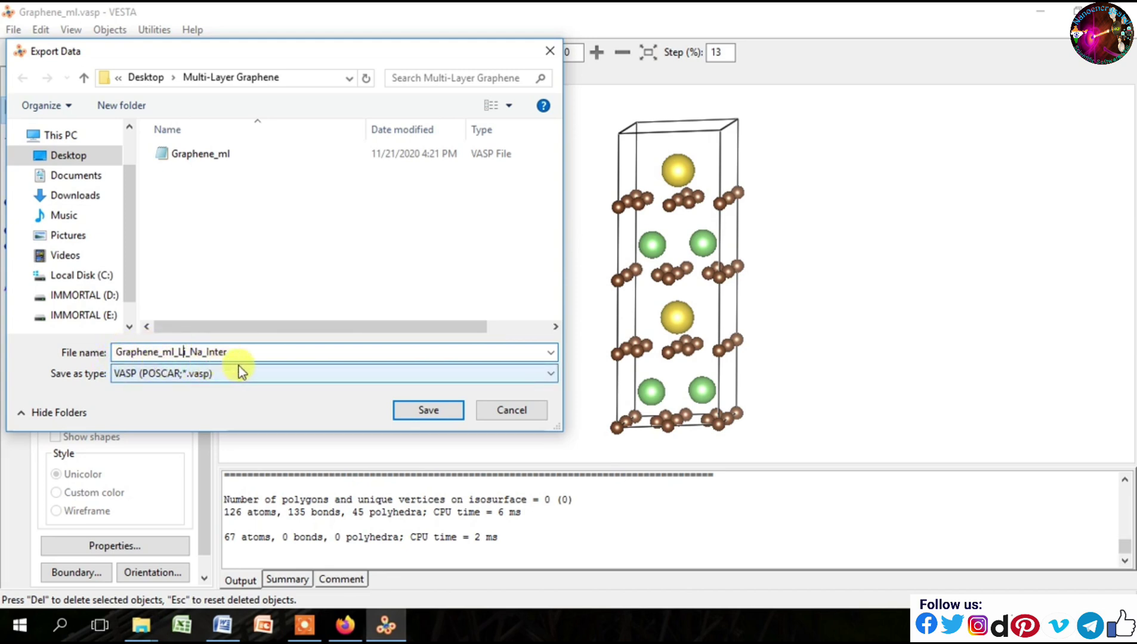
- Move the multi-layer tag to the front of the export file name so it reads Ml_Graphene_Li_Na_Inter
{"action": "left_click", "coordinate": [176, 353]}
{"action": "key", "text": "BackSpace"}
{"action": "key", "text": "BackSpace"}
{"action": "key", "text": "BackSpace"}
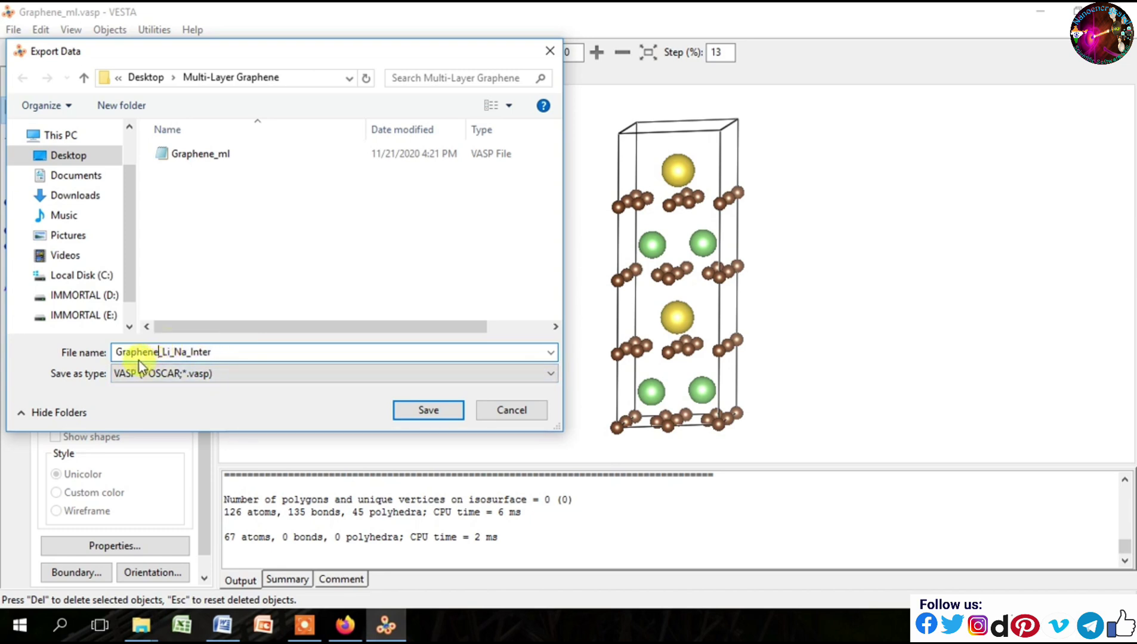
{"action": "left_click", "coordinate": [118, 353]}
{"action": "type", "text": "Ml_"}
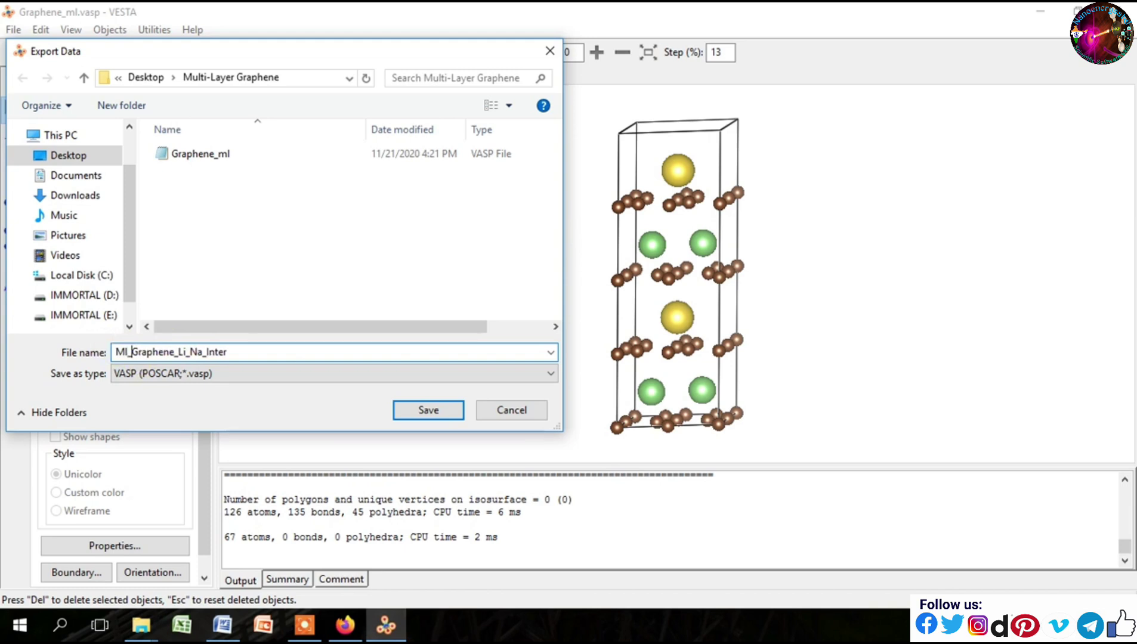
- Set the export format to XYZ file (*.xyz) and save the file in the Multi-Layer Graphene folder
{"action": "left_click", "coordinate": [365, 375]}
{"action": "left_click", "coordinate": [170, 433]}
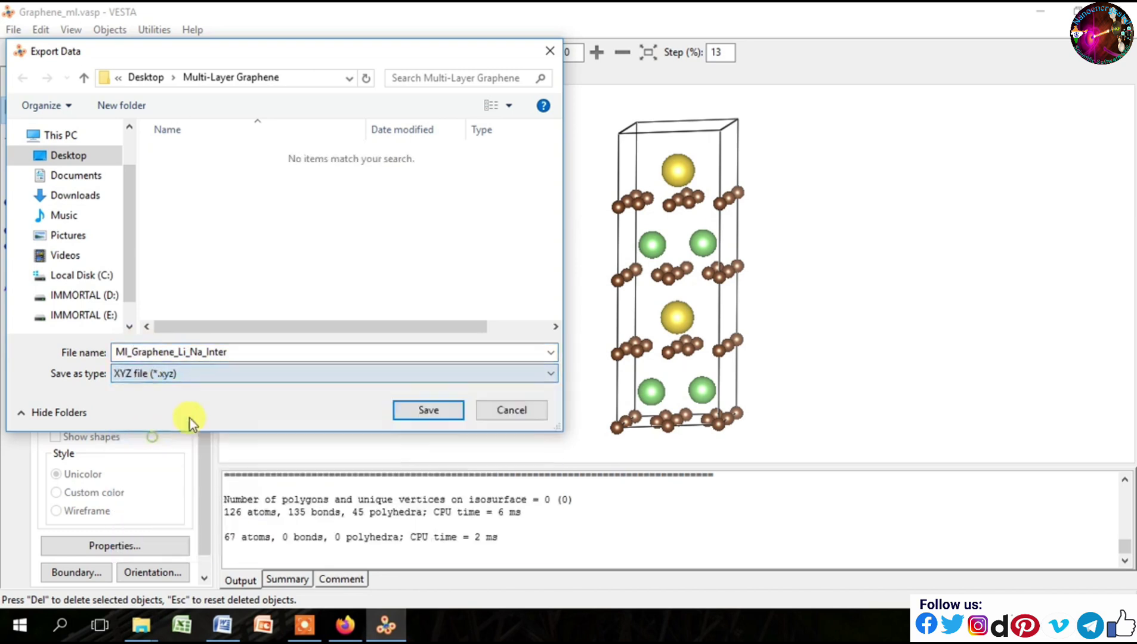
{"action": "left_click", "coordinate": [205, 332]}
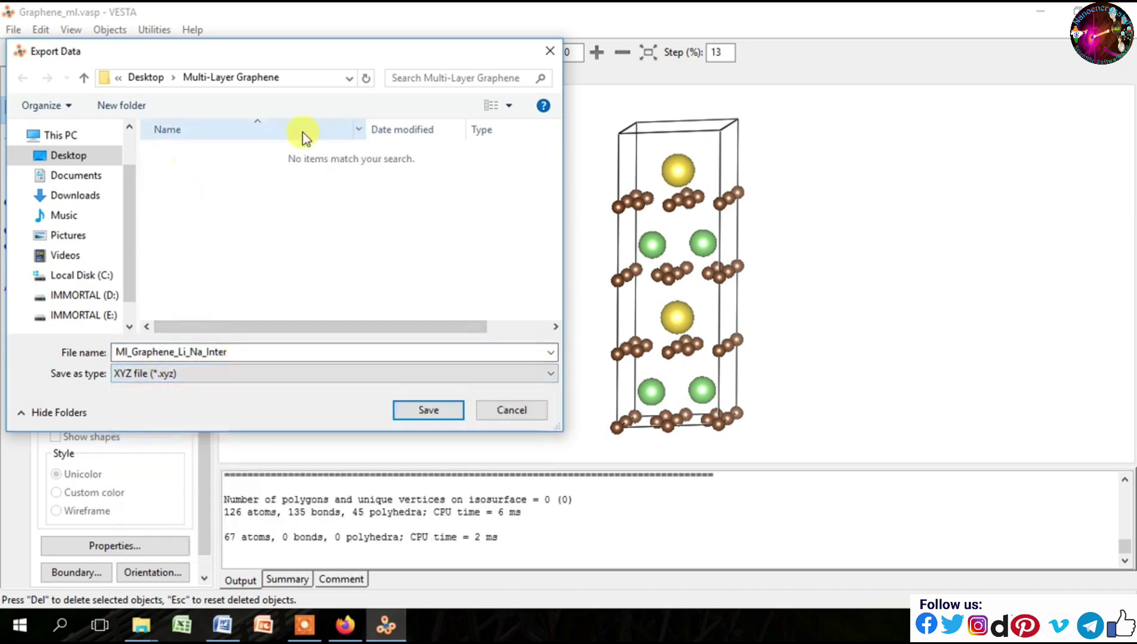
{"action": "left_click", "coordinate": [435, 411]}
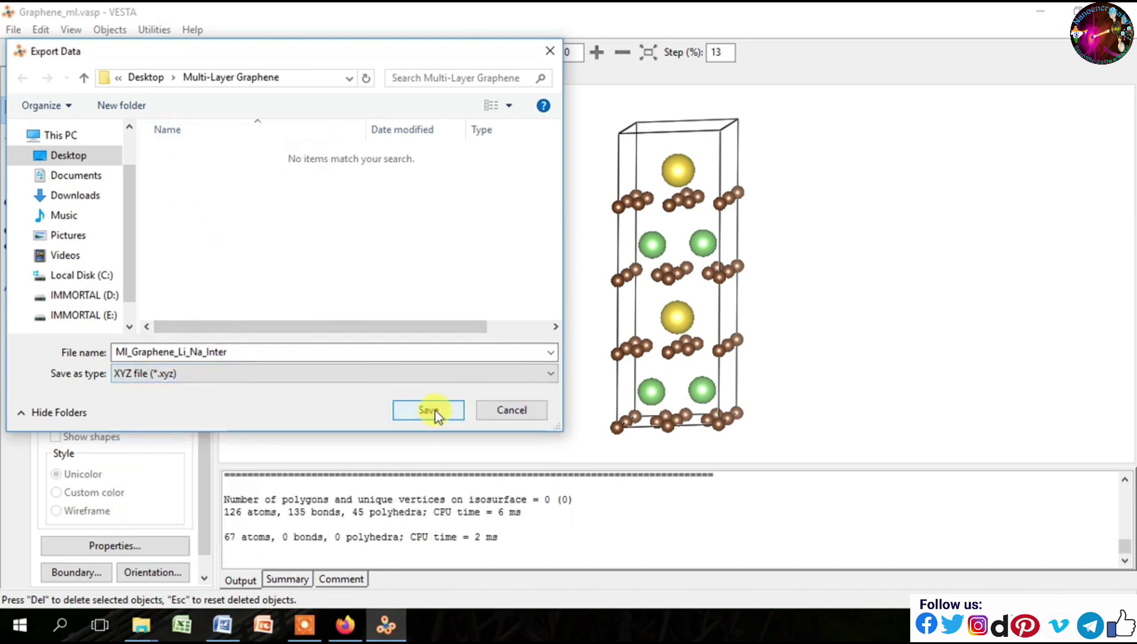